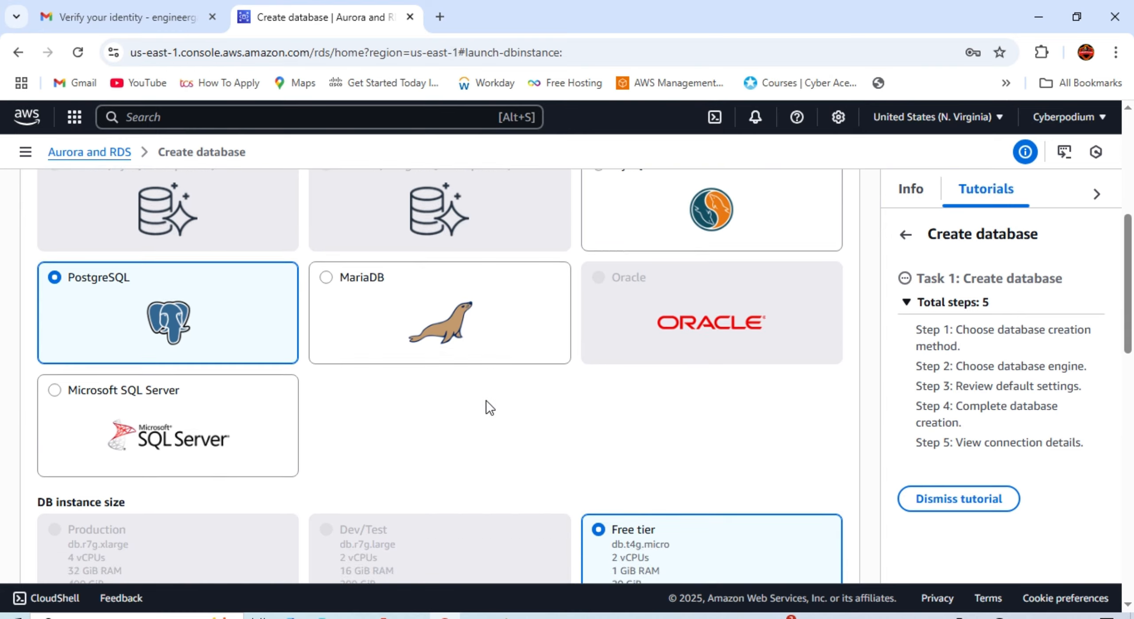
Step: Pick the MySQL engine card (Community edition, Free tier), then scroll to Credentials management
{"action": "scroll", "coordinate": [532, 381], "scroll_direction": "up", "scroll_amount": 2}
{"action": "scroll", "coordinate": [589, 341], "scroll_direction": "up", "scroll_amount": 3}
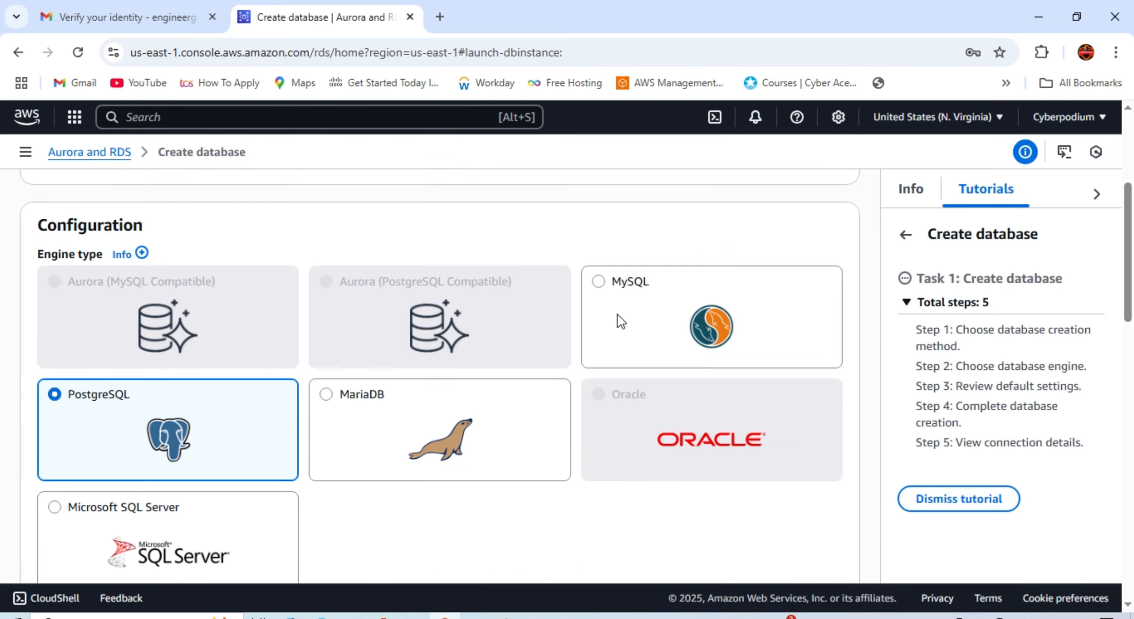
{"action": "scroll", "coordinate": [622, 303], "scroll_direction": "down", "scroll_amount": 3}
{"action": "left_click", "coordinate": [622, 303]}
{"action": "scroll", "coordinate": [574, 360], "scroll_direction": "up", "scroll_amount": 2}
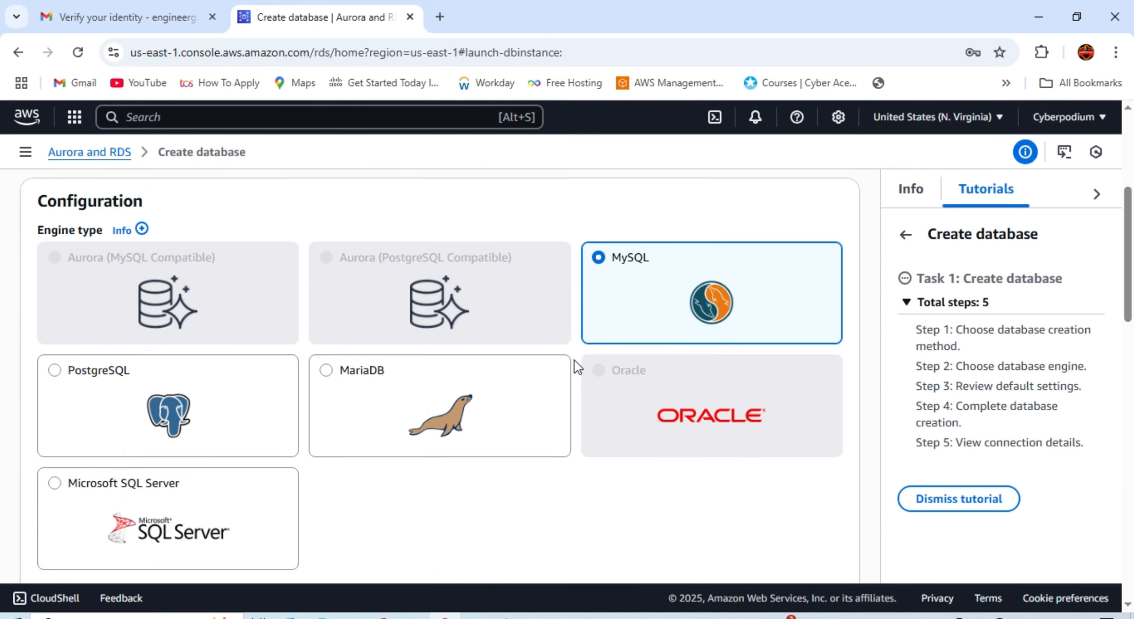
{"action": "scroll", "coordinate": [573, 359], "scroll_direction": "down", "scroll_amount": 5}
{"action": "scroll", "coordinate": [647, 380], "scroll_direction": "up", "scroll_amount": 2}
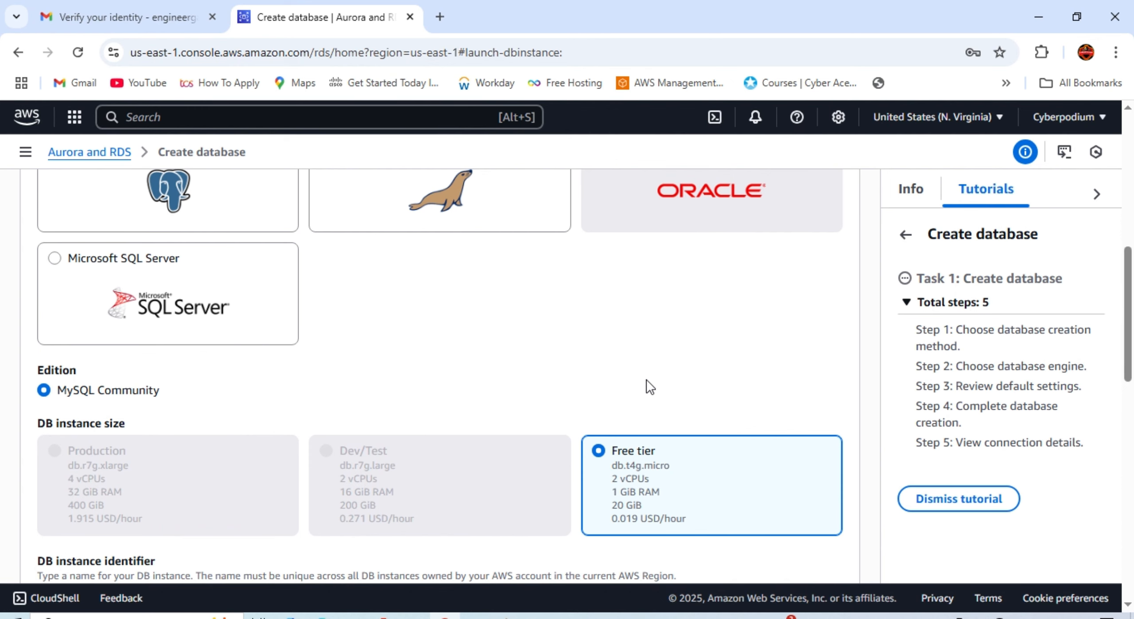
{"action": "scroll", "coordinate": [647, 379], "scroll_direction": "down", "scroll_amount": 2}
{"action": "scroll", "coordinate": [73, 296], "scroll_direction": "up", "scroll_amount": 6}
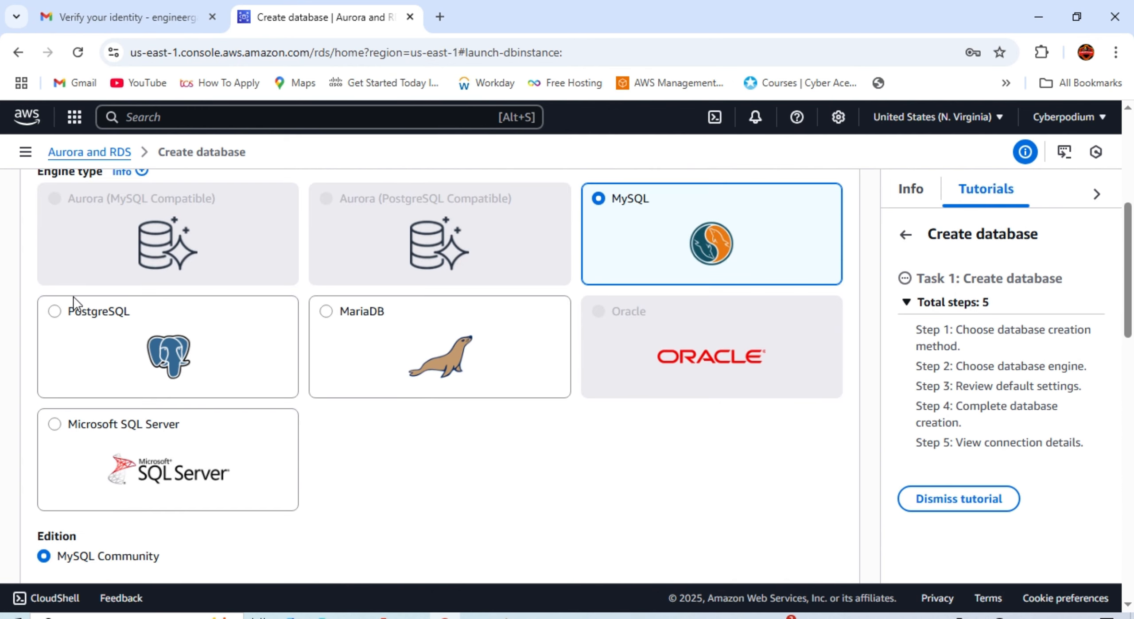
{"action": "scroll", "coordinate": [457, 389], "scroll_direction": "down", "scroll_amount": 1}
{"action": "scroll", "coordinate": [457, 390], "scroll_direction": "down", "scroll_amount": 8}
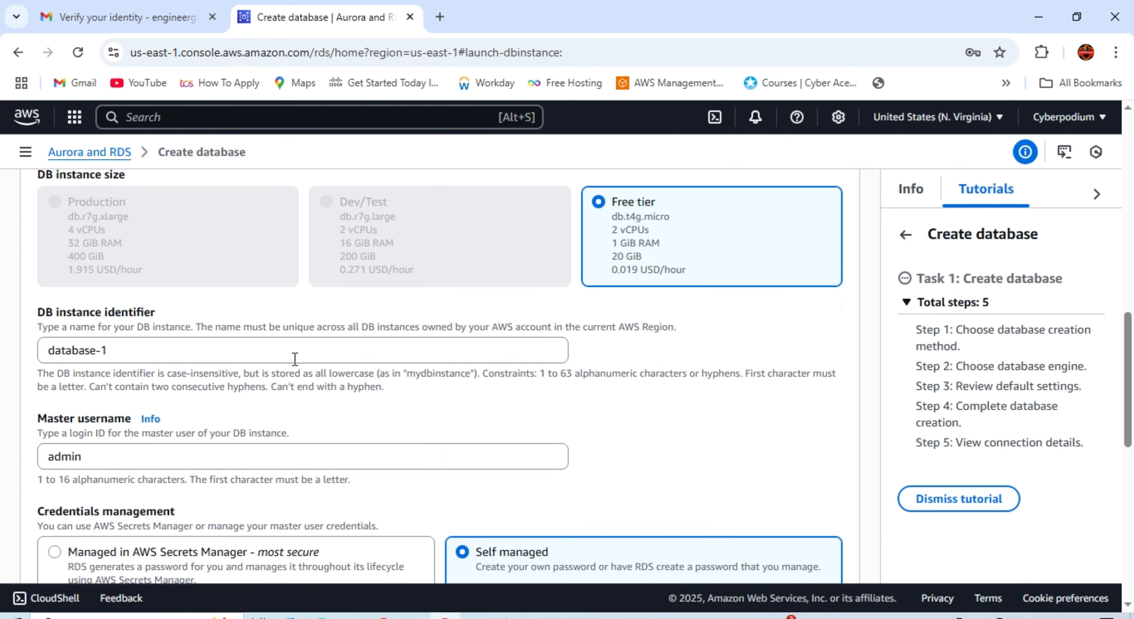
{"action": "scroll", "coordinate": [150, 354], "scroll_direction": "down", "scroll_amount": 2}
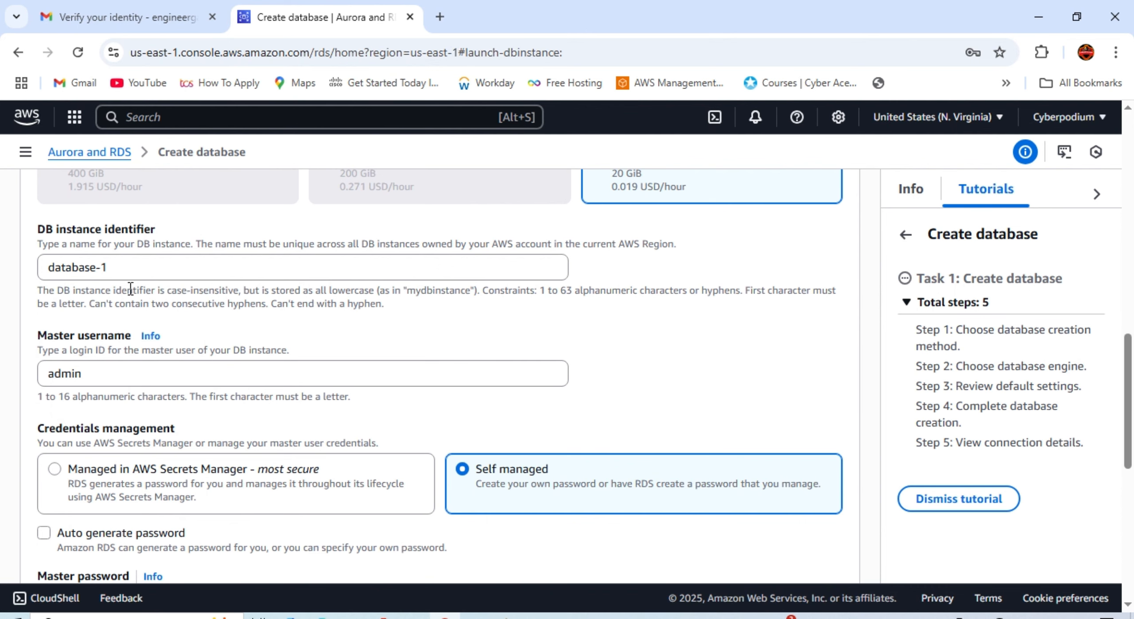
{"action": "scroll", "coordinate": [164, 393], "scroll_direction": "down", "scroll_amount": 2}
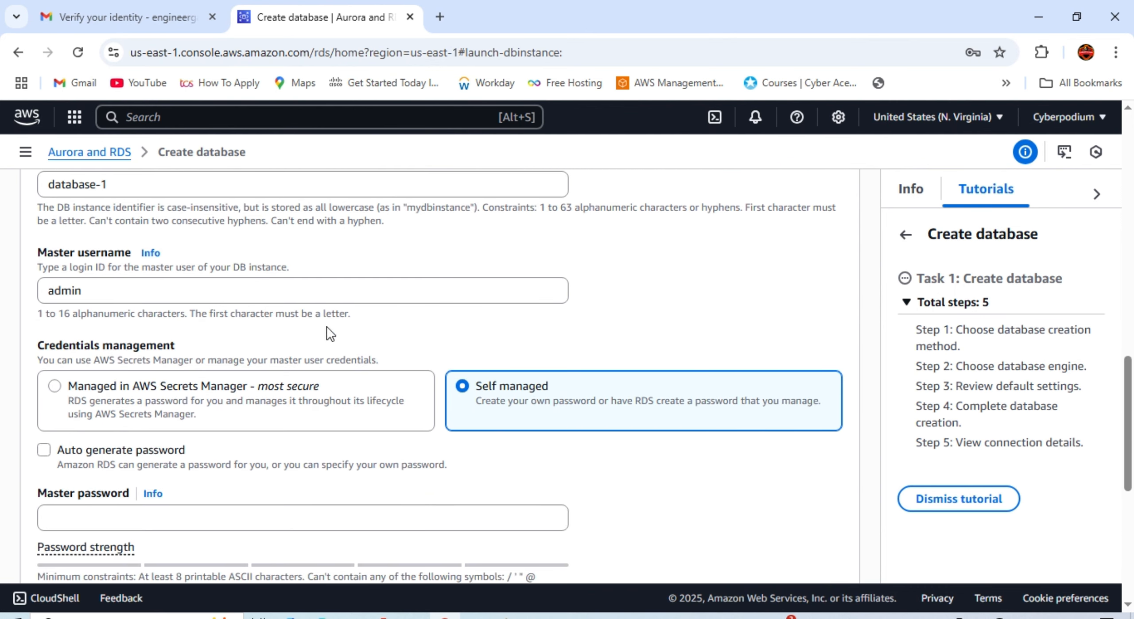
{"action": "scroll", "coordinate": [266, 301], "scroll_direction": "down", "scroll_amount": 2}
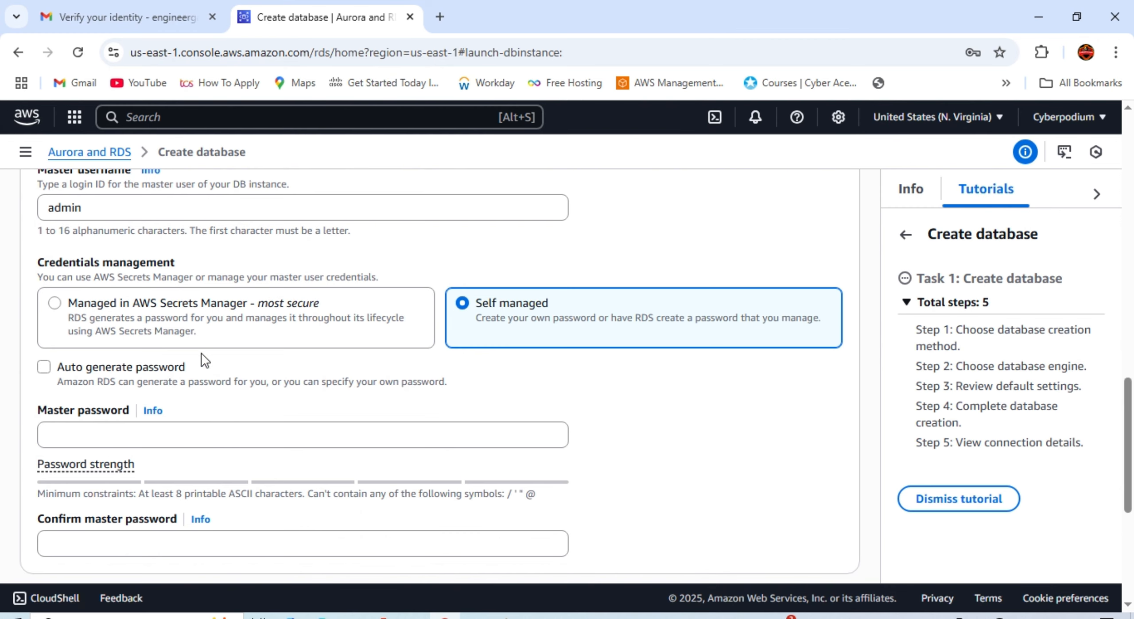
{"action": "scroll", "coordinate": [266, 351], "scroll_direction": "down", "scroll_amount": 2}
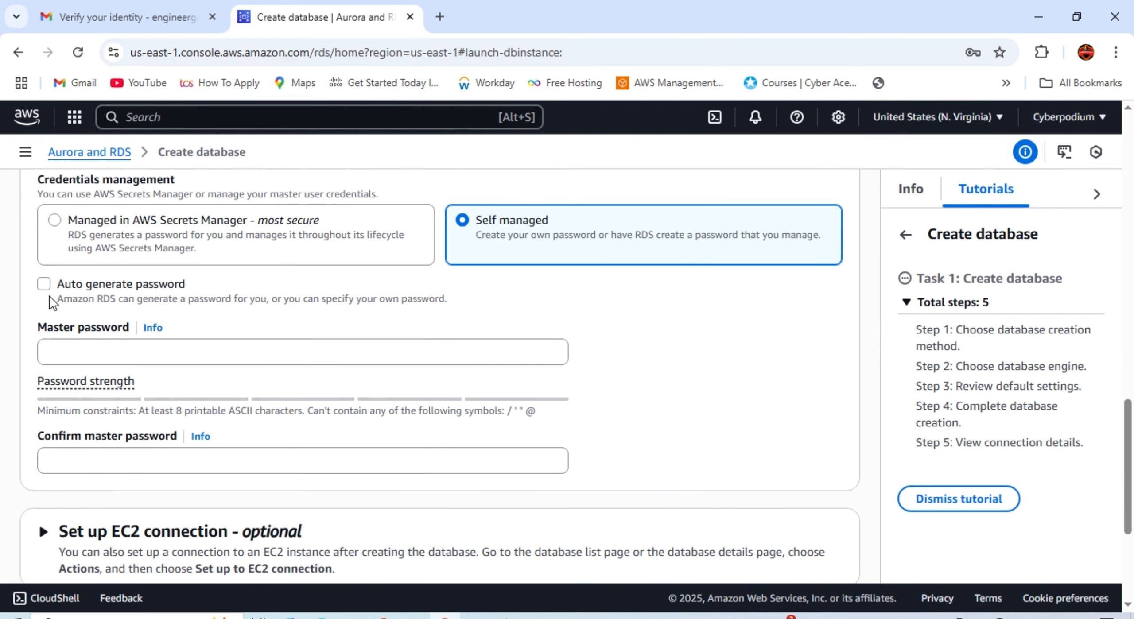
Step: Enter a master password and a first confirmation entry
{"action": "left_click", "coordinate": [114, 346]}
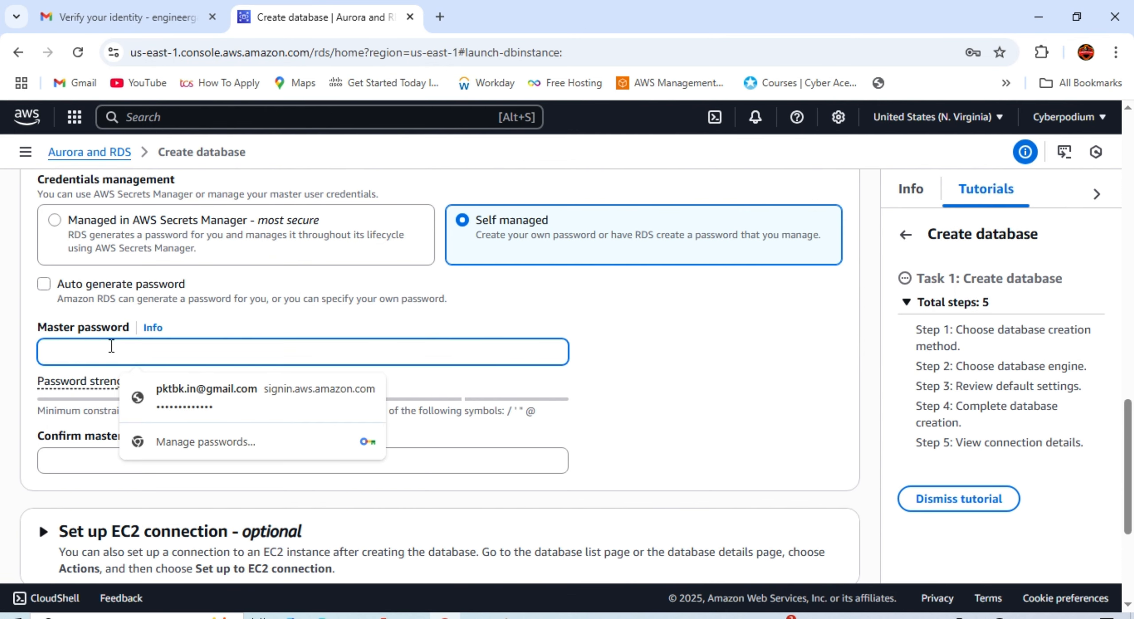
{"action": "type", "text": "•"}
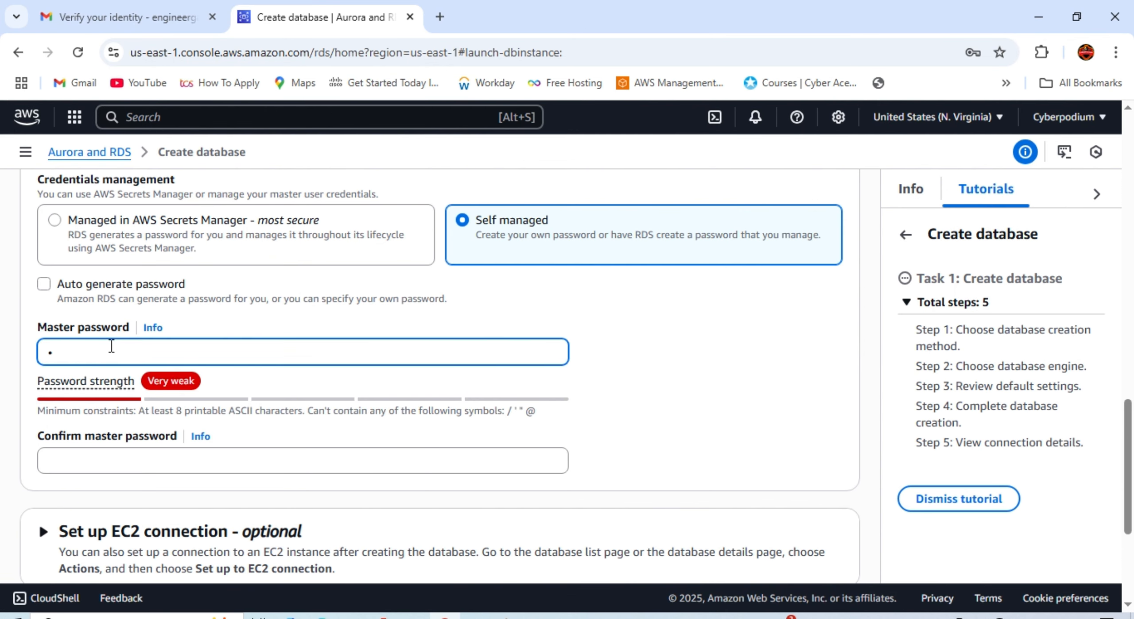
{"action": "type", "text": "••••••••"}
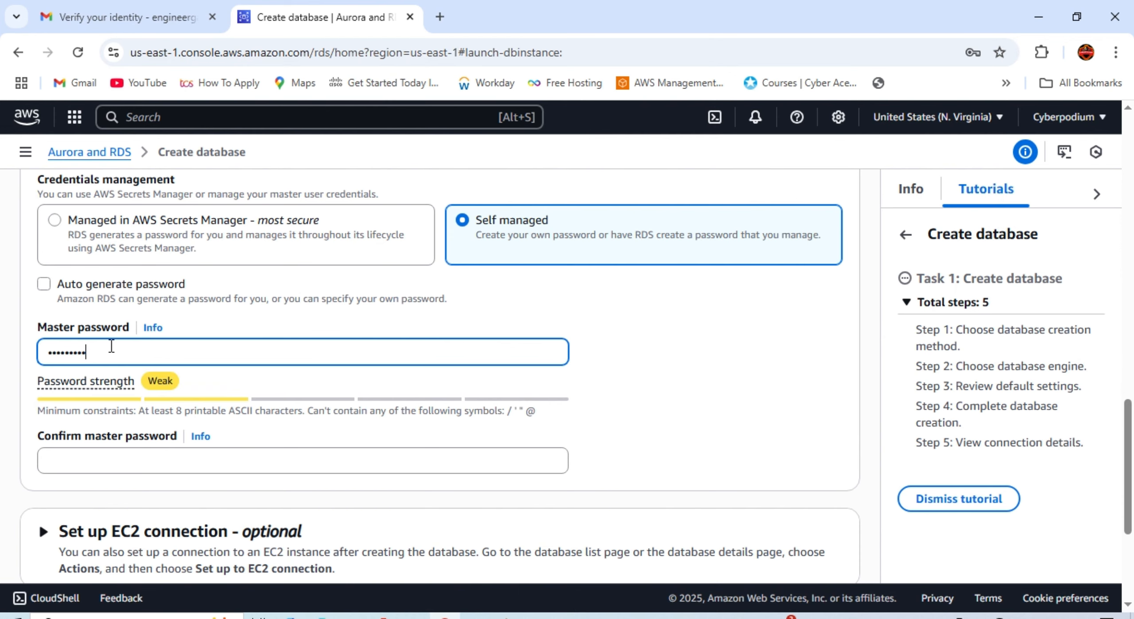
{"action": "type", "text": "••••"}
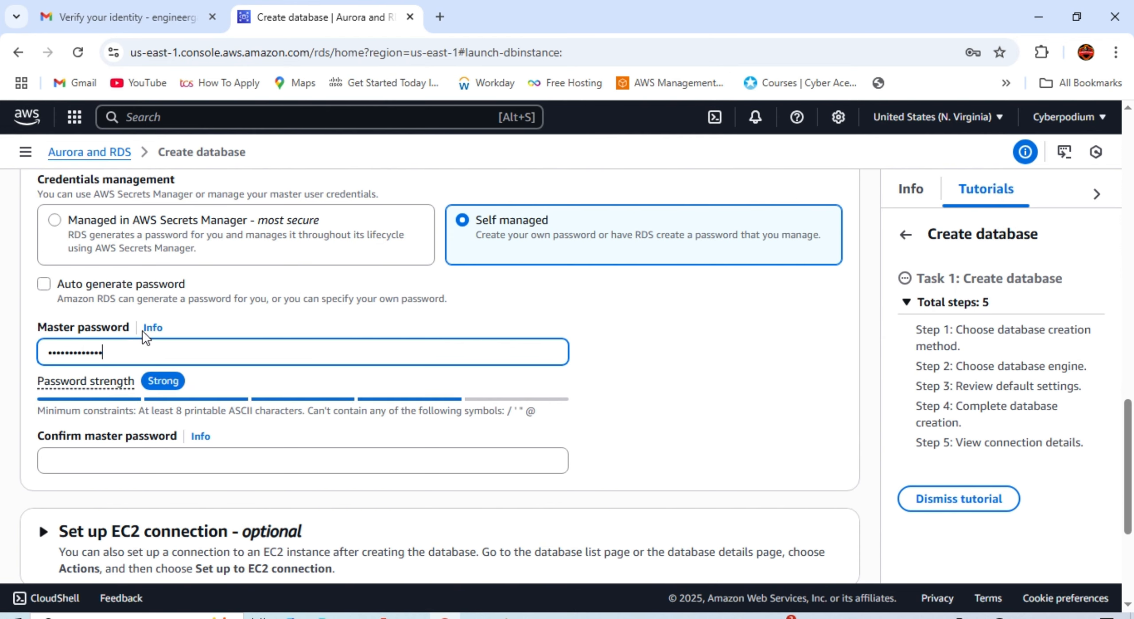
{"action": "scroll", "coordinate": [128, 357], "scroll_direction": "down", "scroll_amount": 2}
{"action": "left_click", "coordinate": [115, 377]}
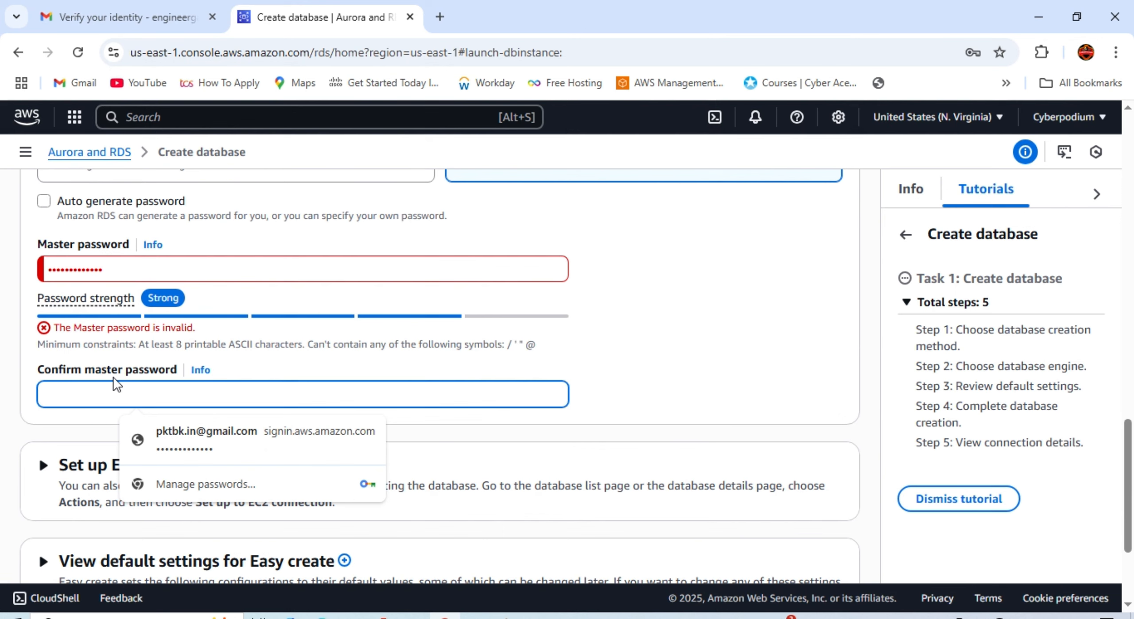
{"action": "type", "text": "••••"}
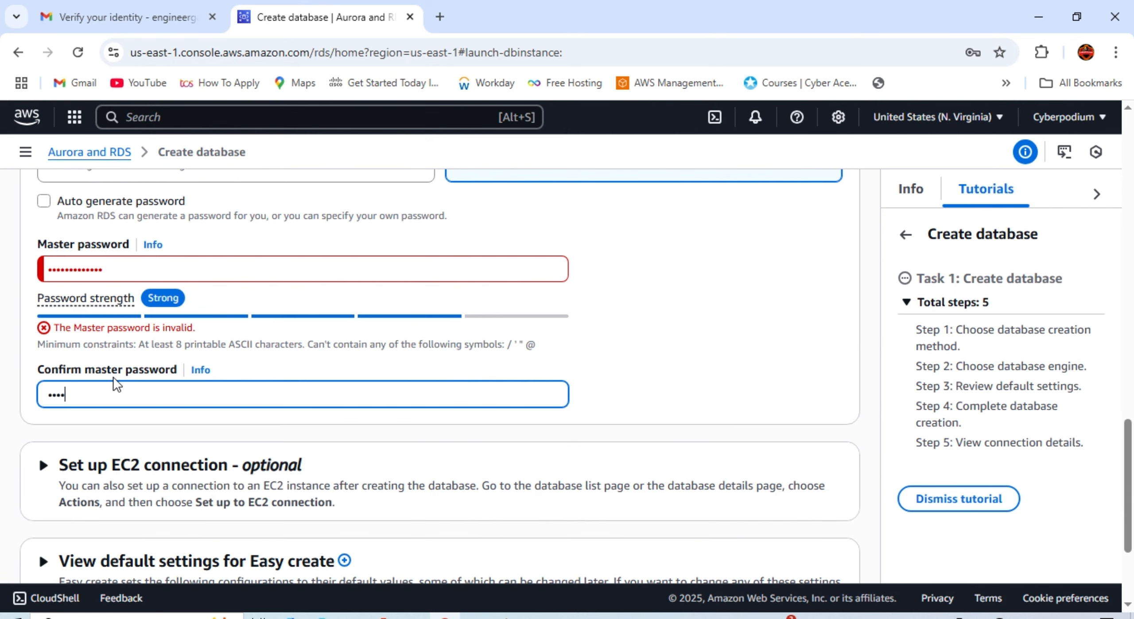
{"action": "type", "text": "•••"}
Step: Retype the master password and replace the confirmation so both fields match
{"action": "left_click_drag", "start_coordinate": [131, 268], "coordinate": [45, 270]}
{"action": "key", "text": "BackSpace"}
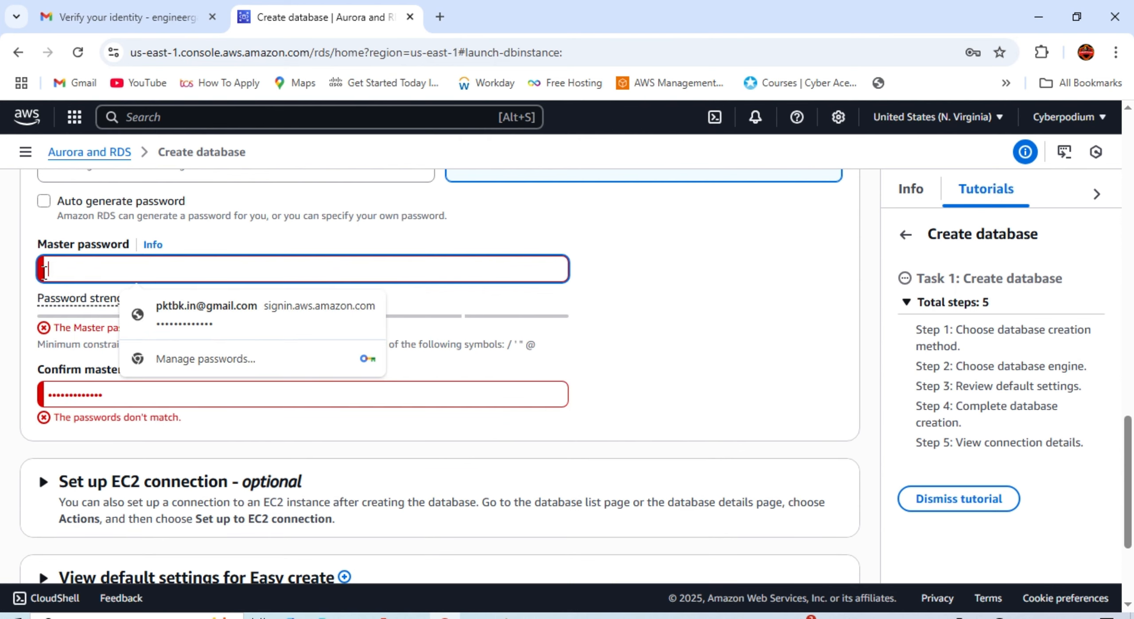
{"action": "type", "text": "••"}
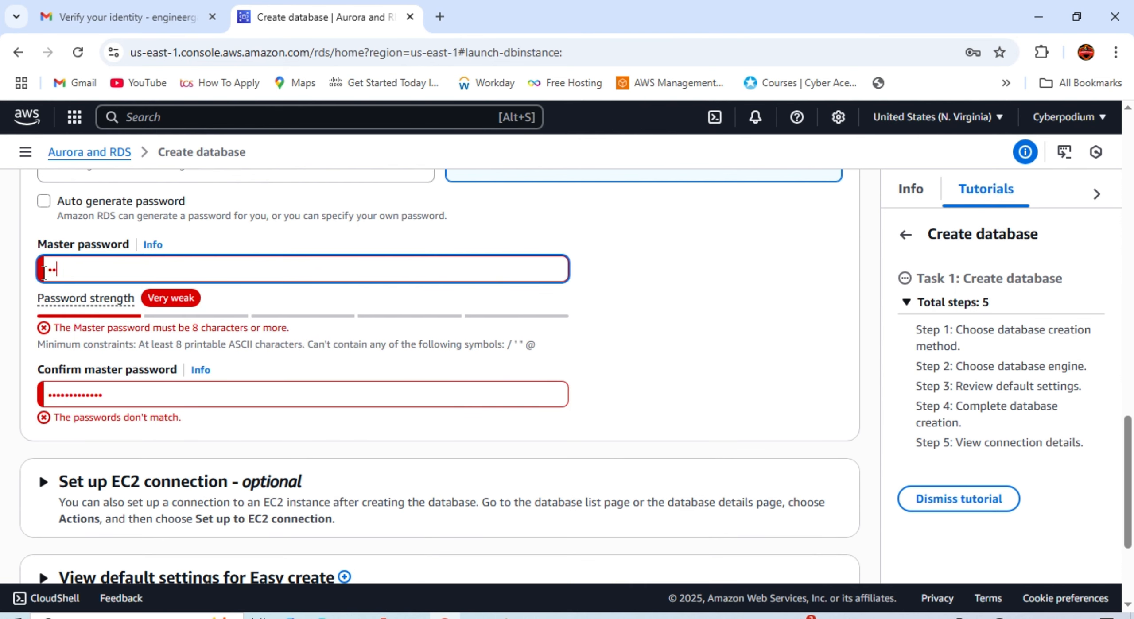
{"action": "key", "text": "BackSpace"}
{"action": "key", "text": "BackSpace"}
{"action": "type", "text": "••••••••••••"}
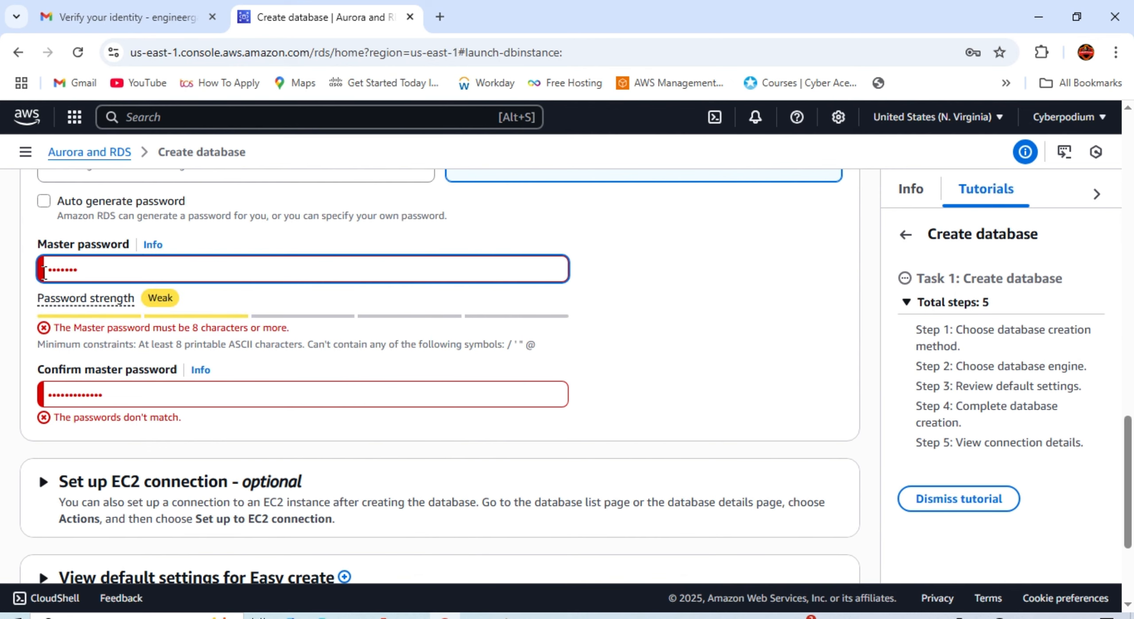
{"action": "type", "text": "•"}
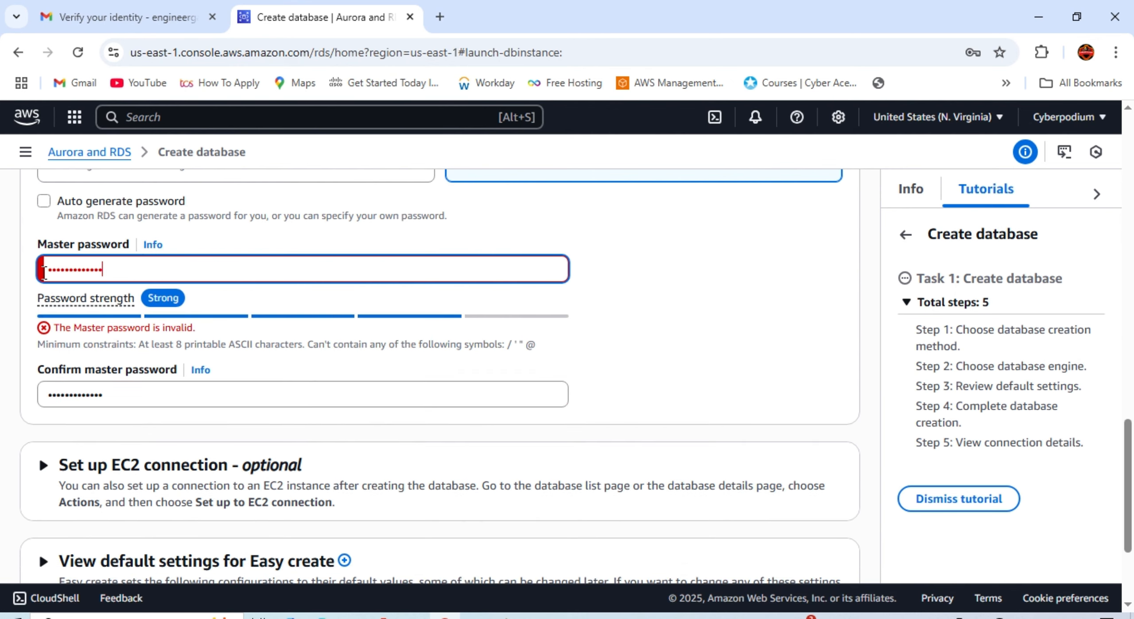
{"action": "left_click", "coordinate": [174, 397]}
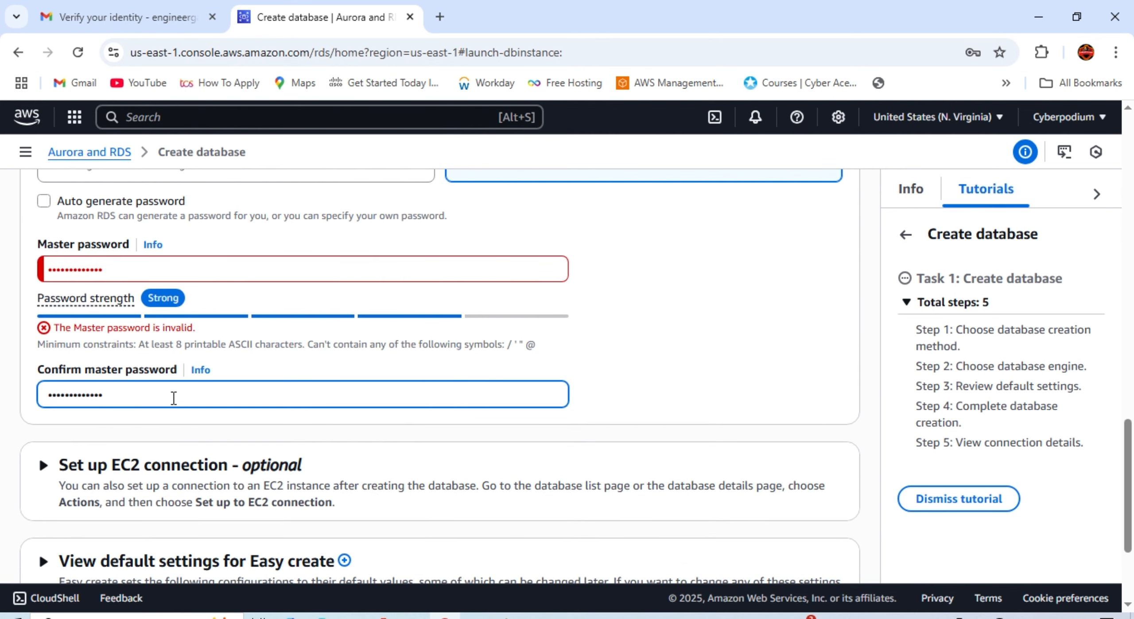
{"action": "key", "text": "ctrl+a"}
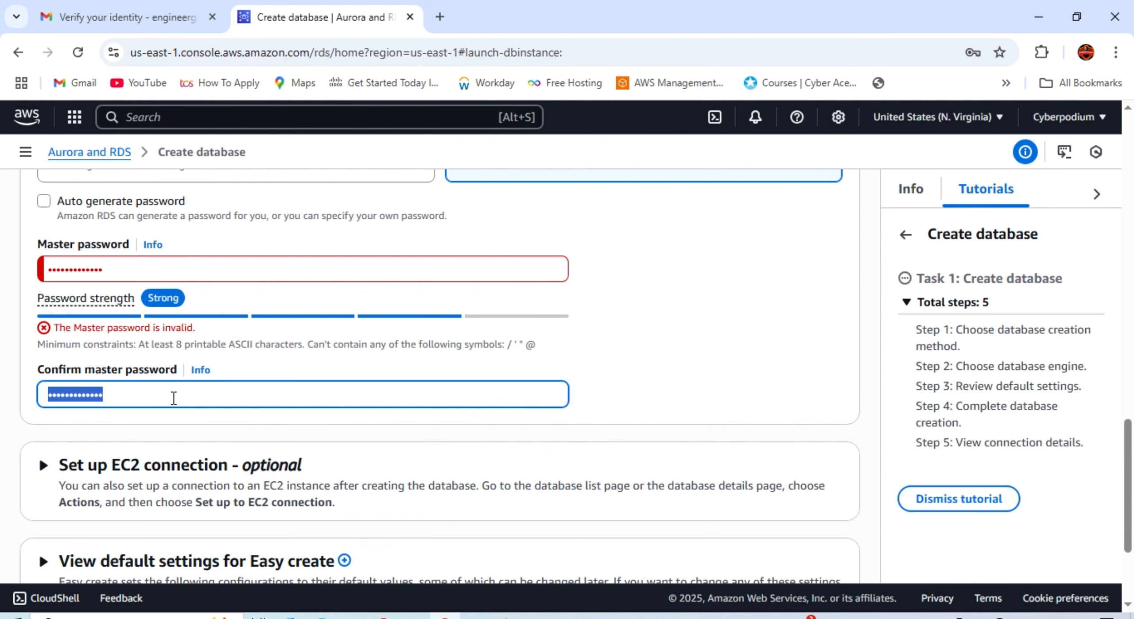
{"action": "type", "text": "••••"}
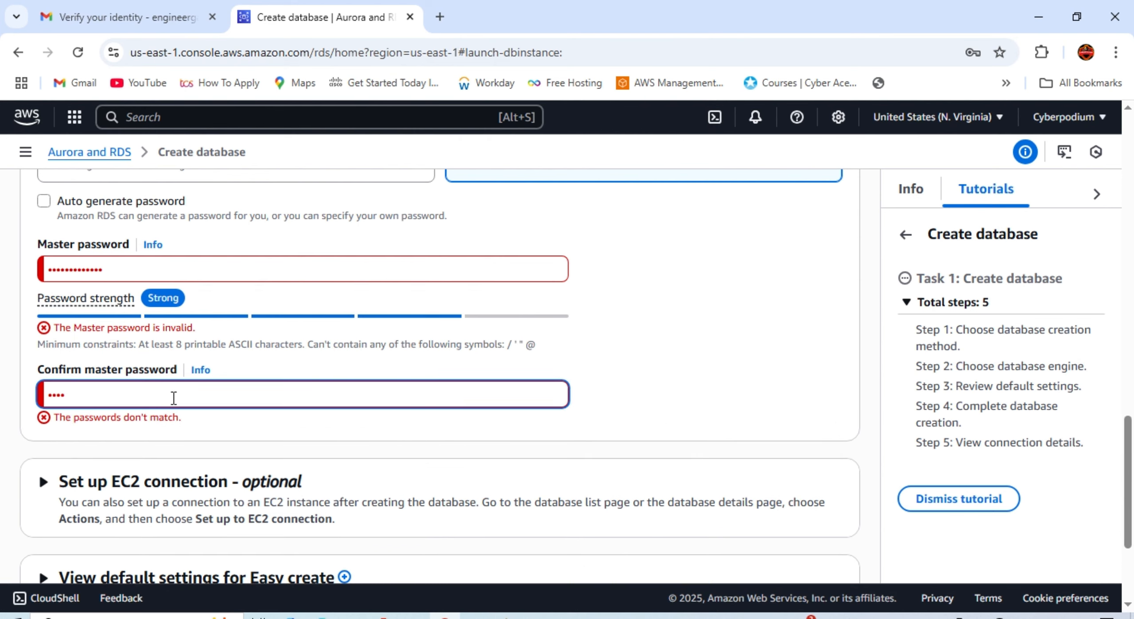
{"action": "type", "text": "•••••••••"}
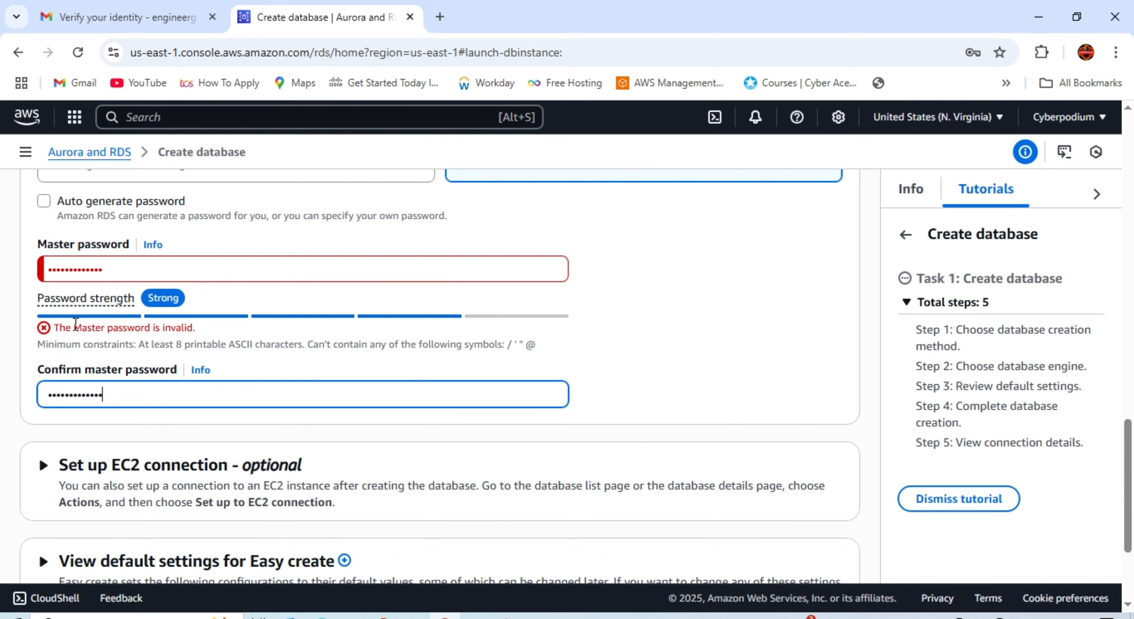
{"action": "scroll", "coordinate": [286, 412], "scroll_direction": "down", "scroll_amount": 3}
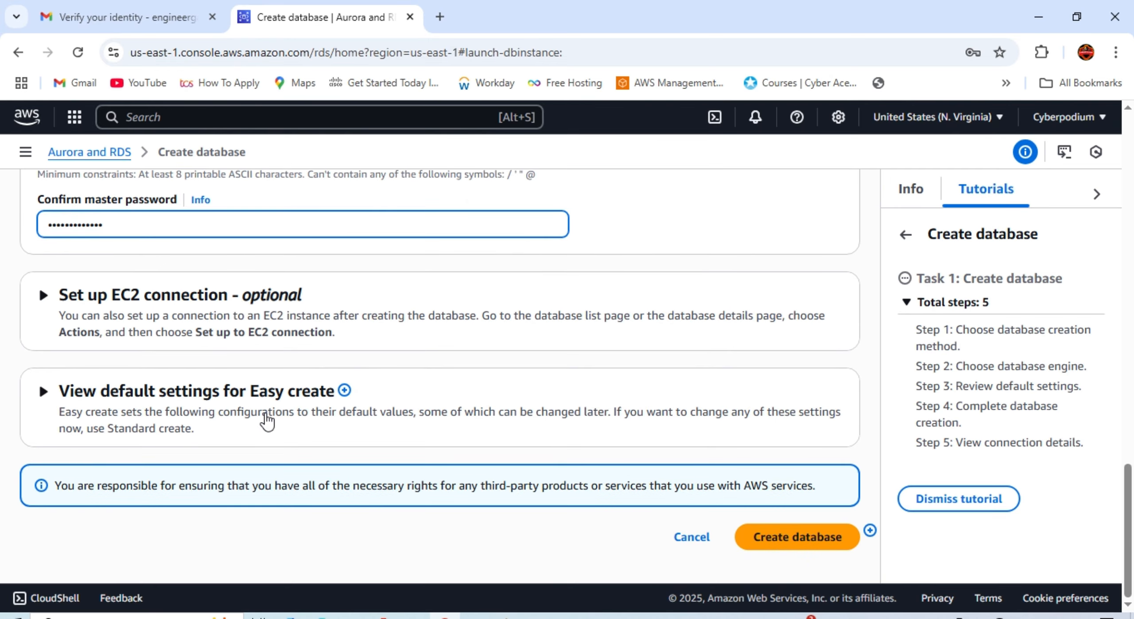
Step: Review the Easy create defaults and submit, which fails with 'Master password is invalid'
{"action": "left_click", "coordinate": [43, 392]}
{"action": "scroll", "coordinate": [209, 390], "scroll_direction": "down", "scroll_amount": 4}
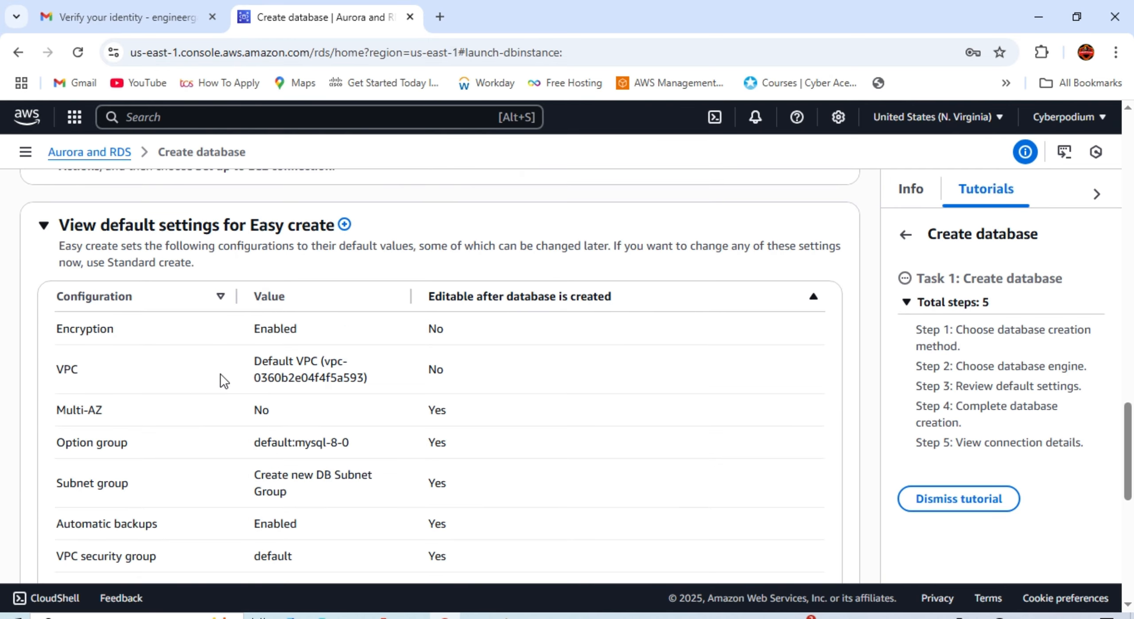
{"action": "scroll", "coordinate": [221, 376], "scroll_direction": "down", "scroll_amount": 2}
{"action": "scroll", "coordinate": [492, 283], "scroll_direction": "down", "scroll_amount": 7}
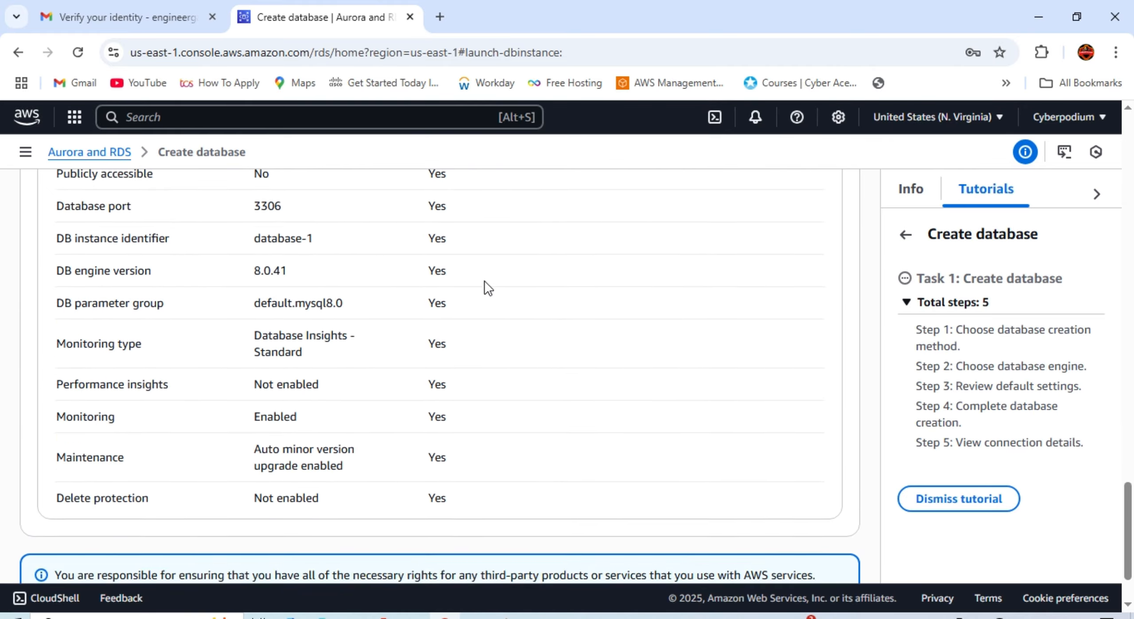
{"action": "scroll", "coordinate": [483, 280], "scroll_direction": "down", "scroll_amount": 2}
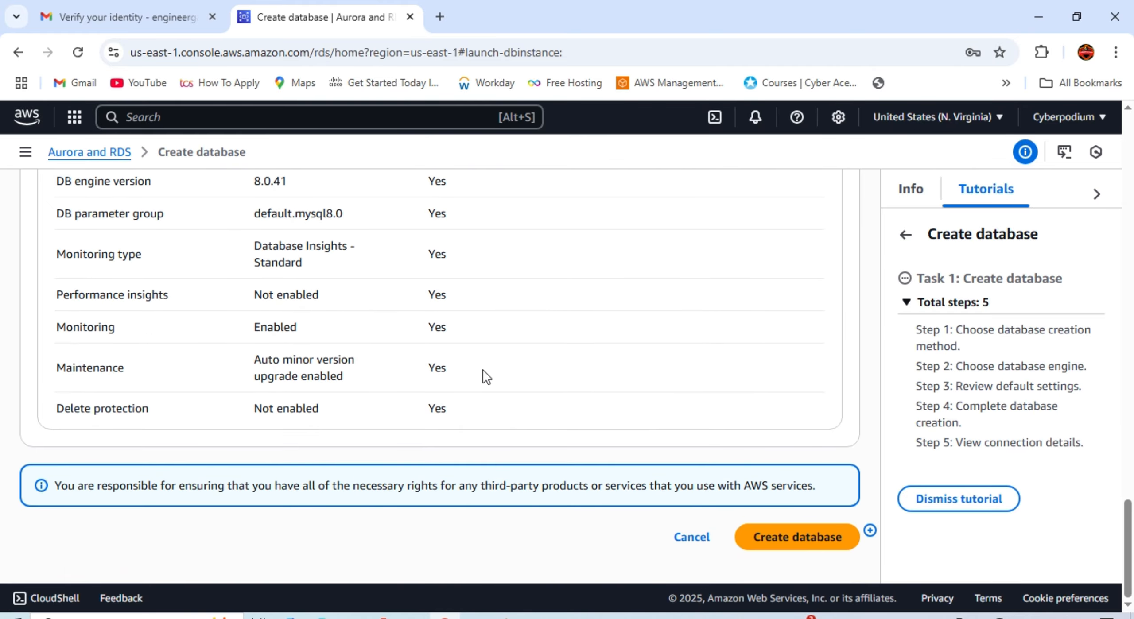
{"action": "left_click", "coordinate": [774, 547]}
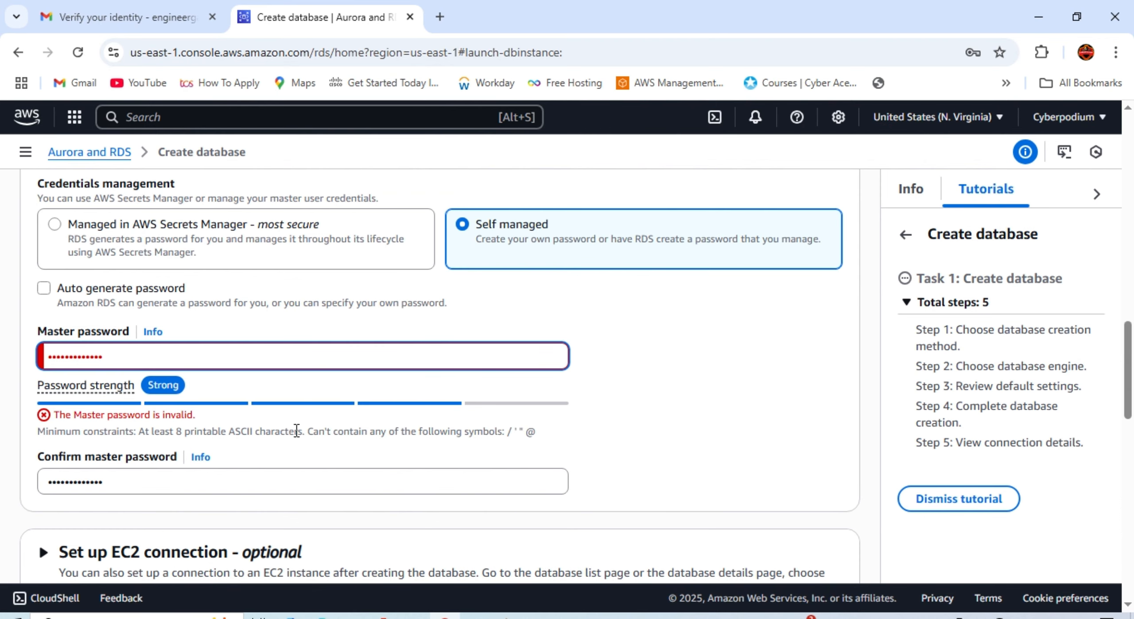
Step: Switch credentials to Managed in AWS Secrets Manager, keeping the aws/secretsmanager (default) key
{"action": "scroll", "coordinate": [297, 431], "scroll_direction": "down", "scroll_amount": 1}
{"action": "scroll", "coordinate": [297, 431], "scroll_direction": "up", "scroll_amount": 2}
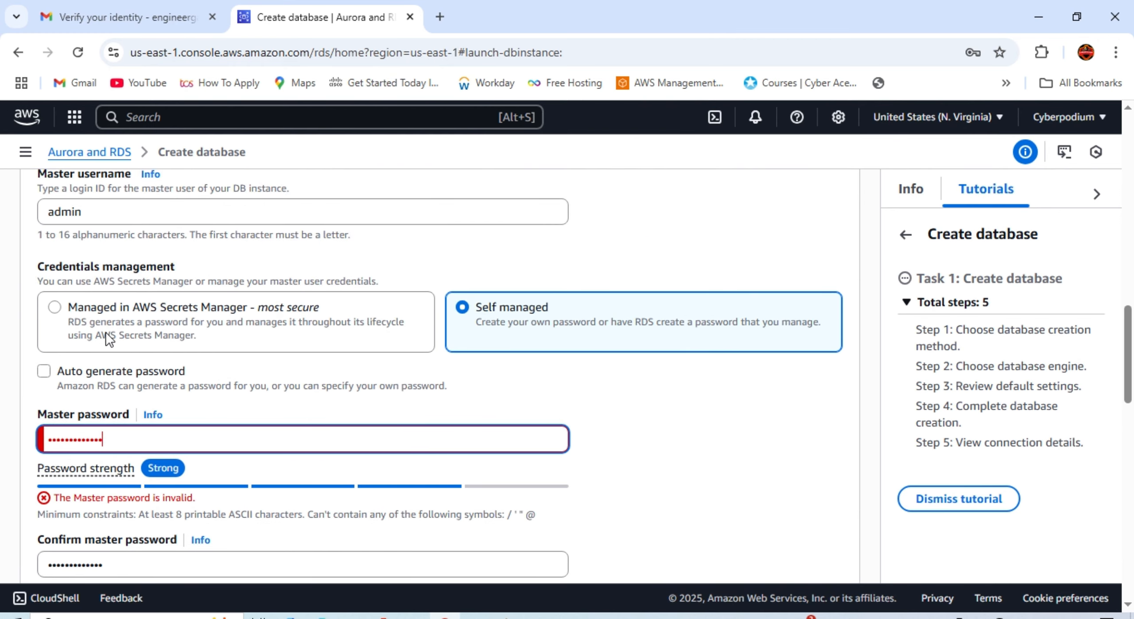
{"action": "left_click", "coordinate": [70, 312]}
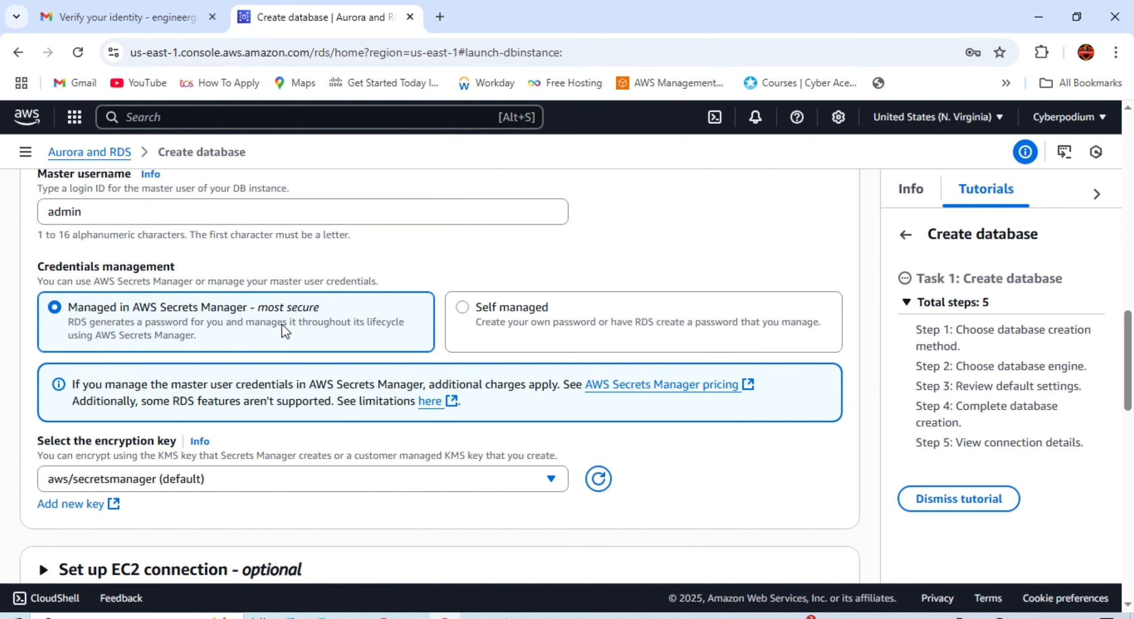
{"action": "scroll", "coordinate": [282, 324], "scroll_direction": "down", "scroll_amount": 9}
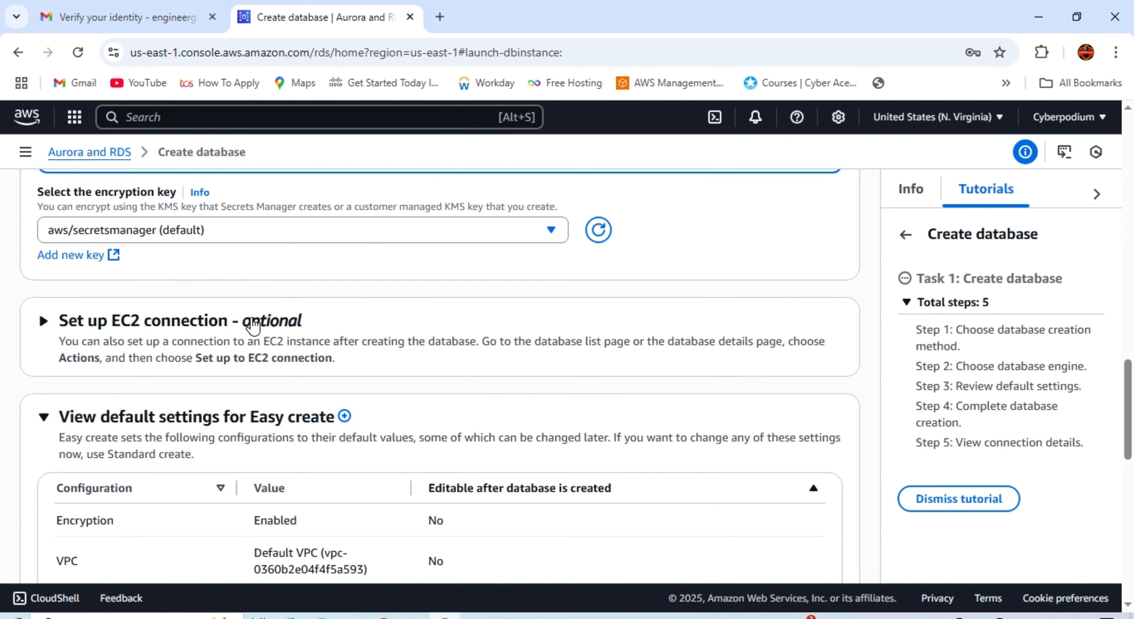
{"action": "scroll", "coordinate": [259, 307], "scroll_direction": "down", "scroll_amount": 12}
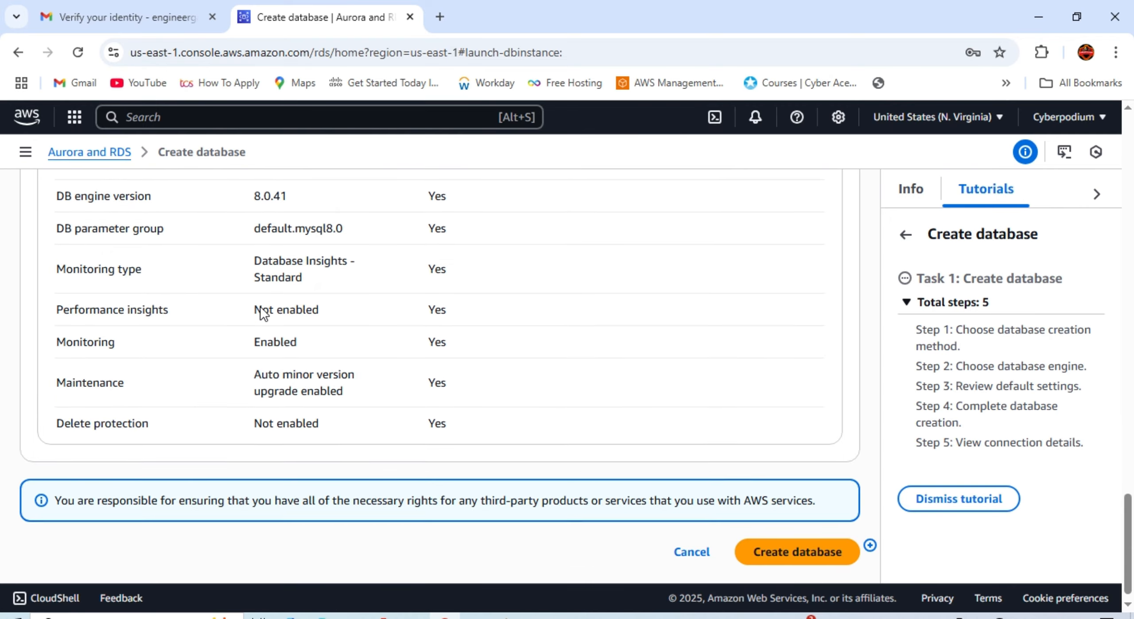
Step: Submit Create database and check database-1 listed with status Creating
{"action": "left_click", "coordinate": [764, 537]}
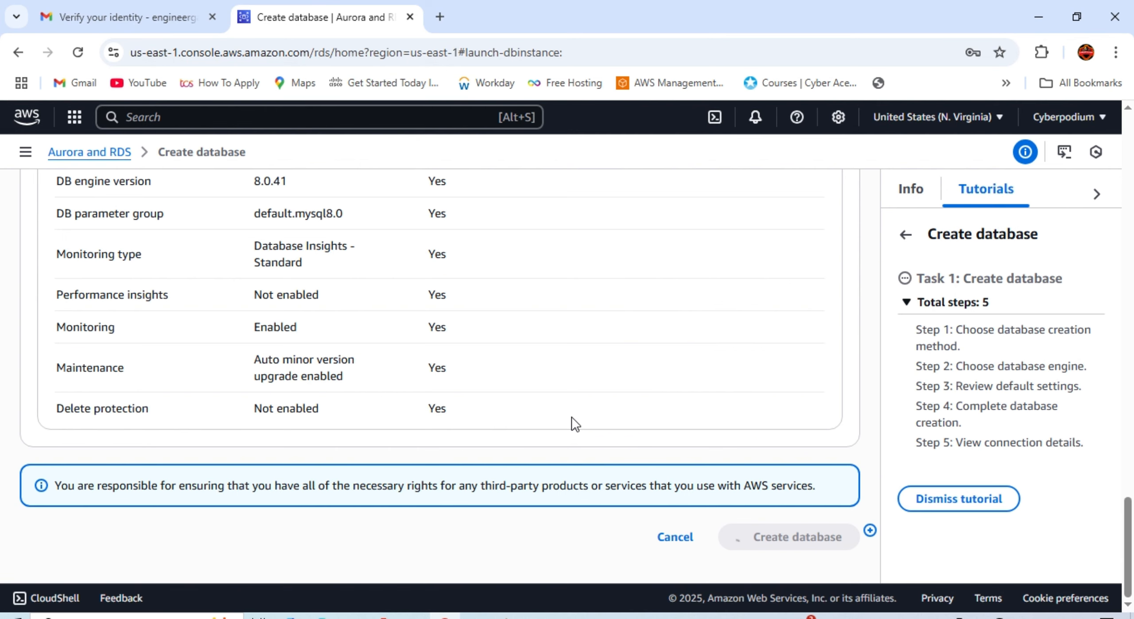
{"action": "scroll", "coordinate": [571, 416], "scroll_direction": "up", "scroll_amount": 20}
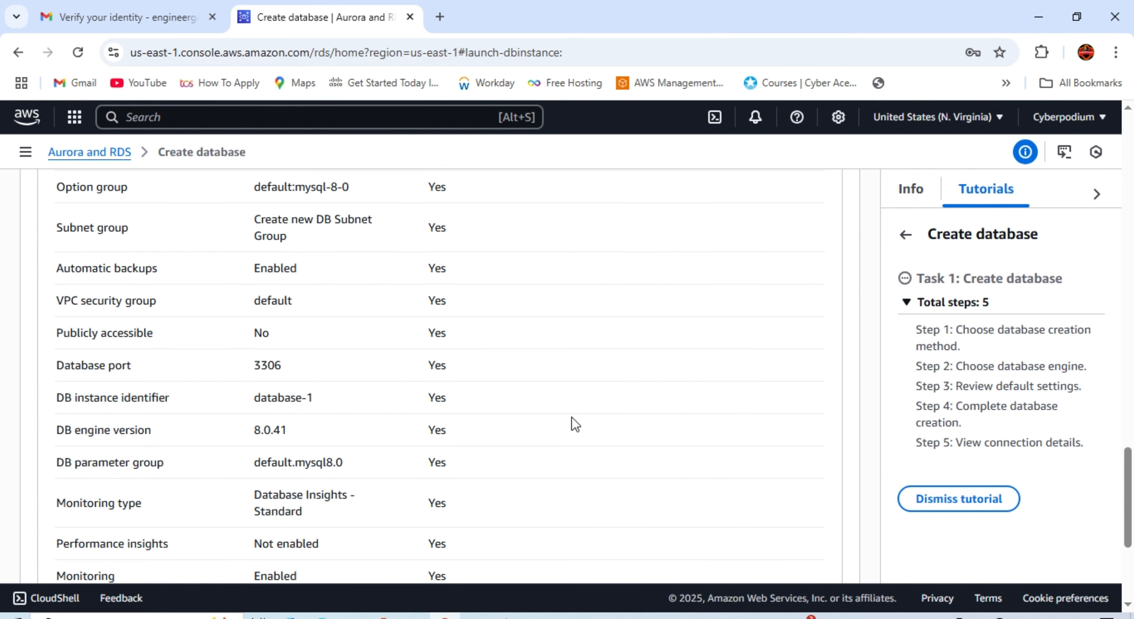
{"action": "scroll", "coordinate": [572, 416], "scroll_direction": "up", "scroll_amount": 15}
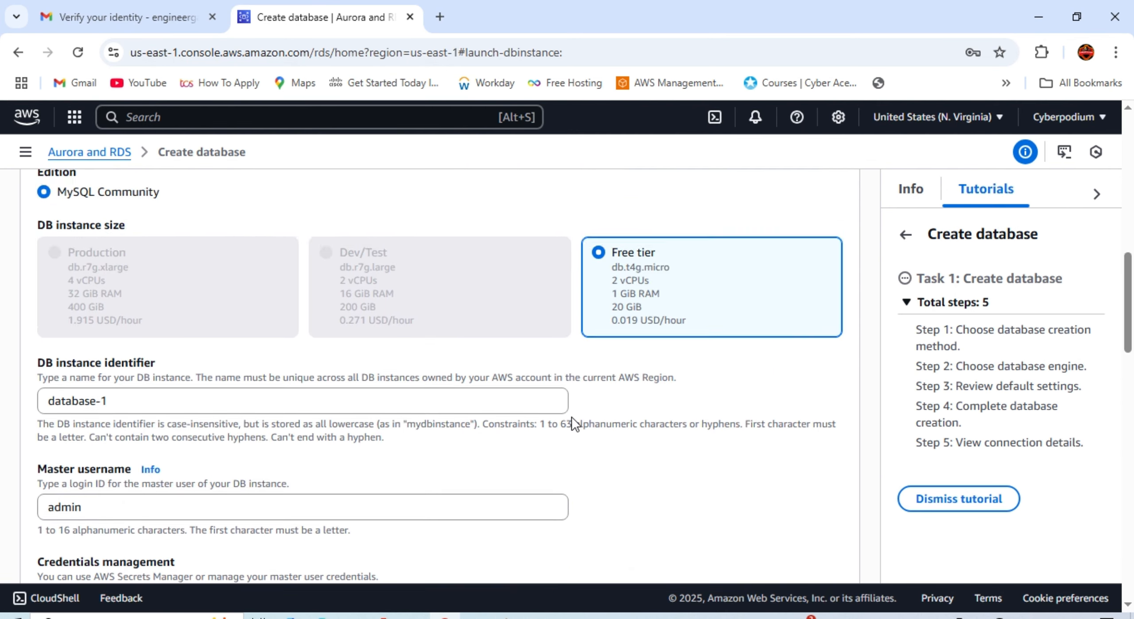
{"action": "scroll", "coordinate": [572, 419], "scroll_direction": "up", "scroll_amount": 2}
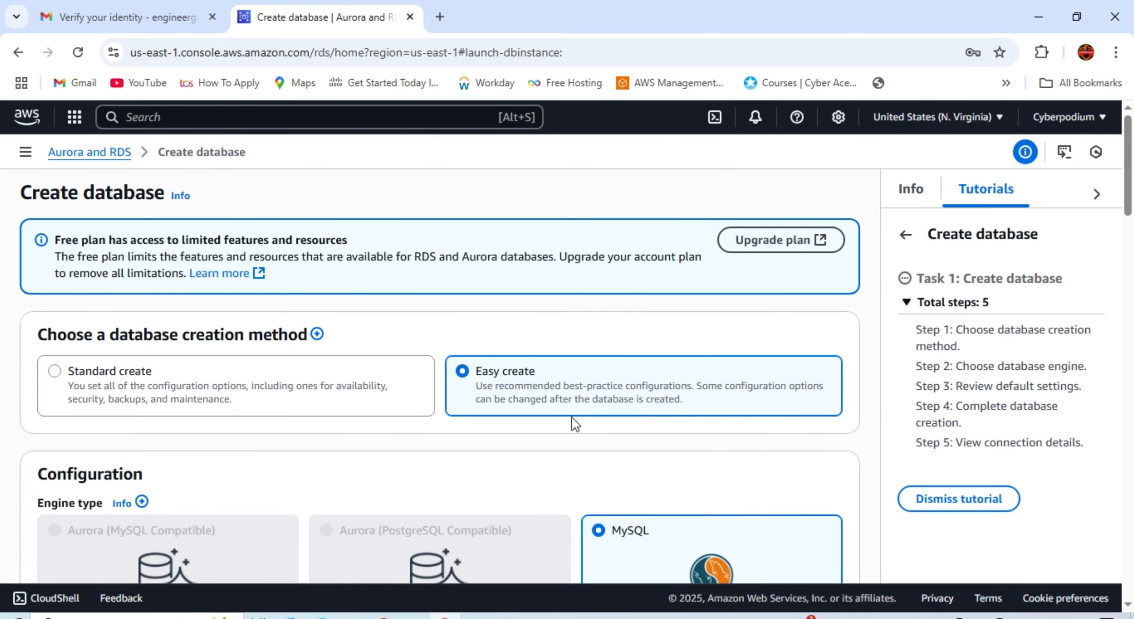
{"action": "scroll", "coordinate": [571, 419], "scroll_direction": "down", "scroll_amount": 20}
{"action": "scroll", "coordinate": [571, 416], "scroll_direction": "down", "scroll_amount": 15}
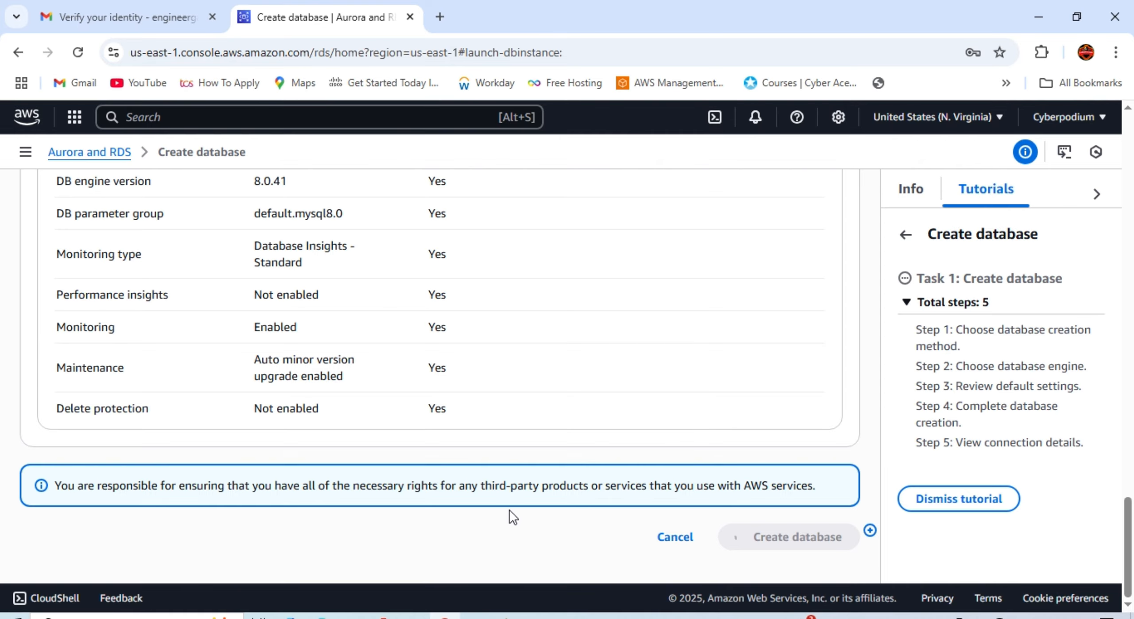
{"action": "scroll", "coordinate": [508, 509], "scroll_direction": "up", "scroll_amount": 13}
{"action": "scroll", "coordinate": [512, 502], "scroll_direction": "up", "scroll_amount": 4}
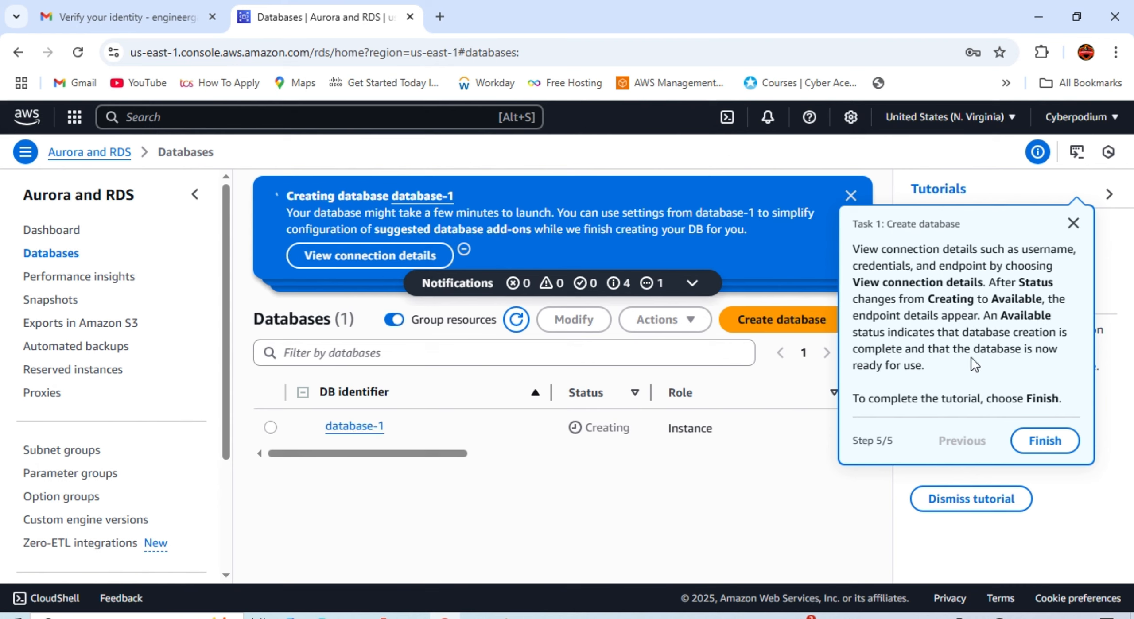
Step: Dismiss the tutorial popover and refresh the list repeatedly; database-1 stays Creating in us-east-1c
{"action": "left_click", "coordinate": [1074, 224]}
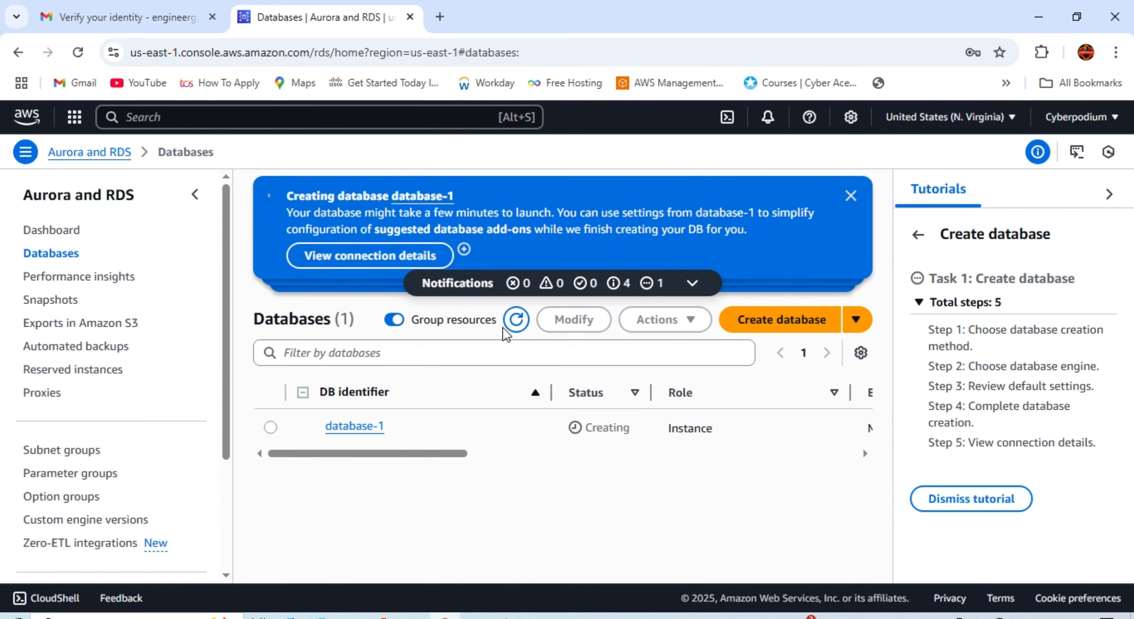
{"action": "left_click", "coordinate": [516, 320]}
{"action": "left_click", "coordinate": [77, 52]}
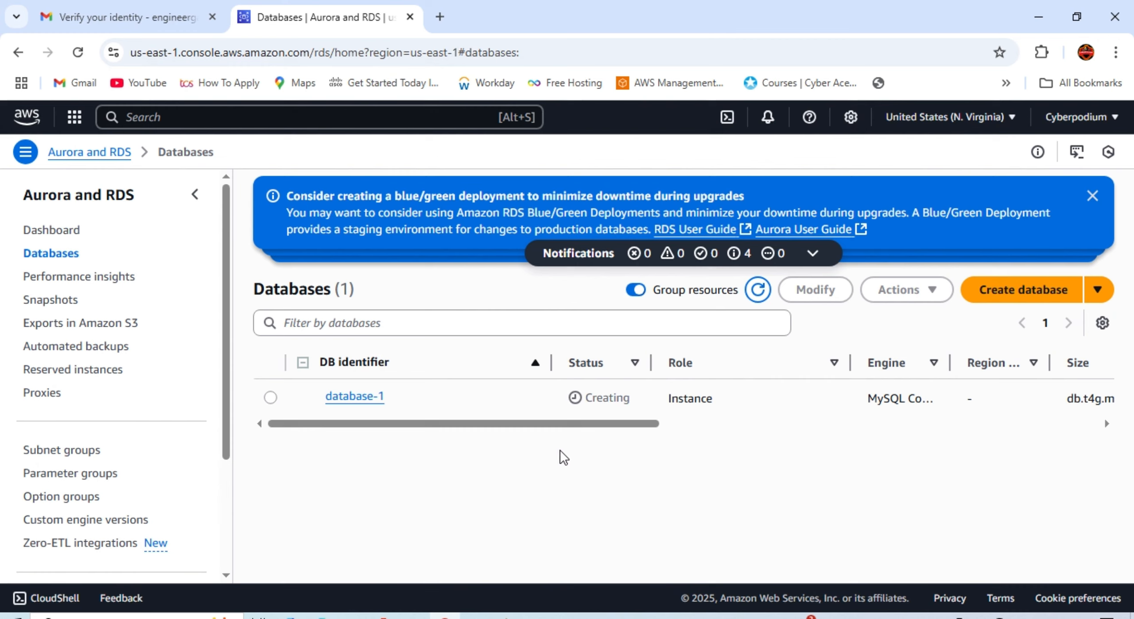
{"action": "left_click", "coordinate": [748, 296]}
{"action": "left_click", "coordinate": [750, 299]}
{"action": "left_click", "coordinate": [78, 54]}
Step: Search 'secret' and open Secrets Manager in a new browser tab
{"action": "left_click", "coordinate": [298, 116]}
{"action": "type", "text": "secret"}
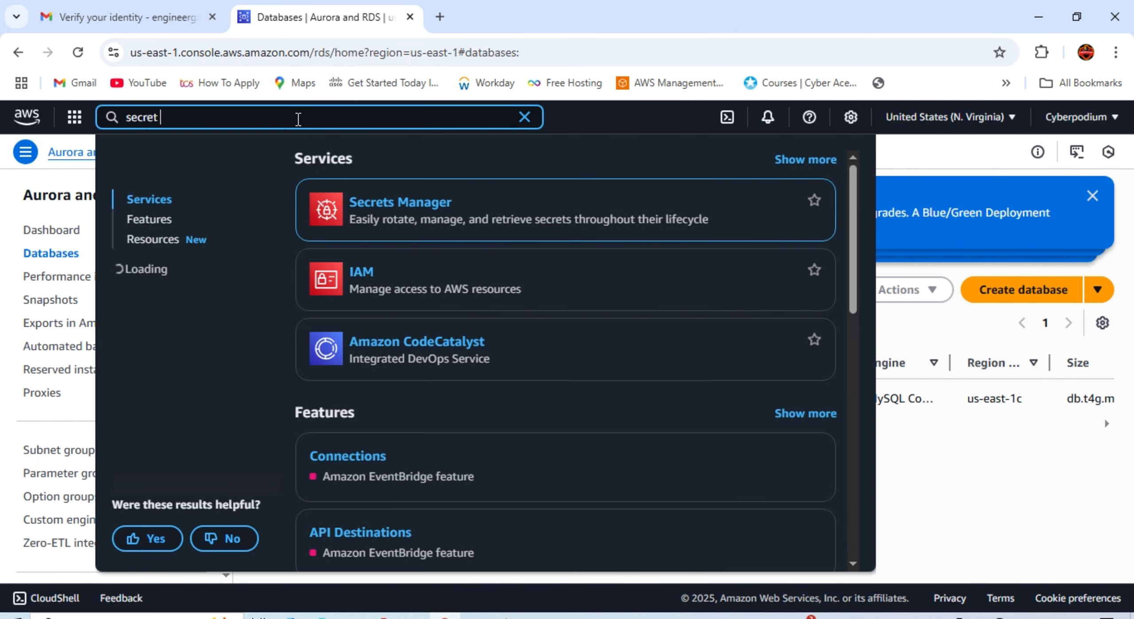
{"action": "right_click", "coordinate": [405, 203]}
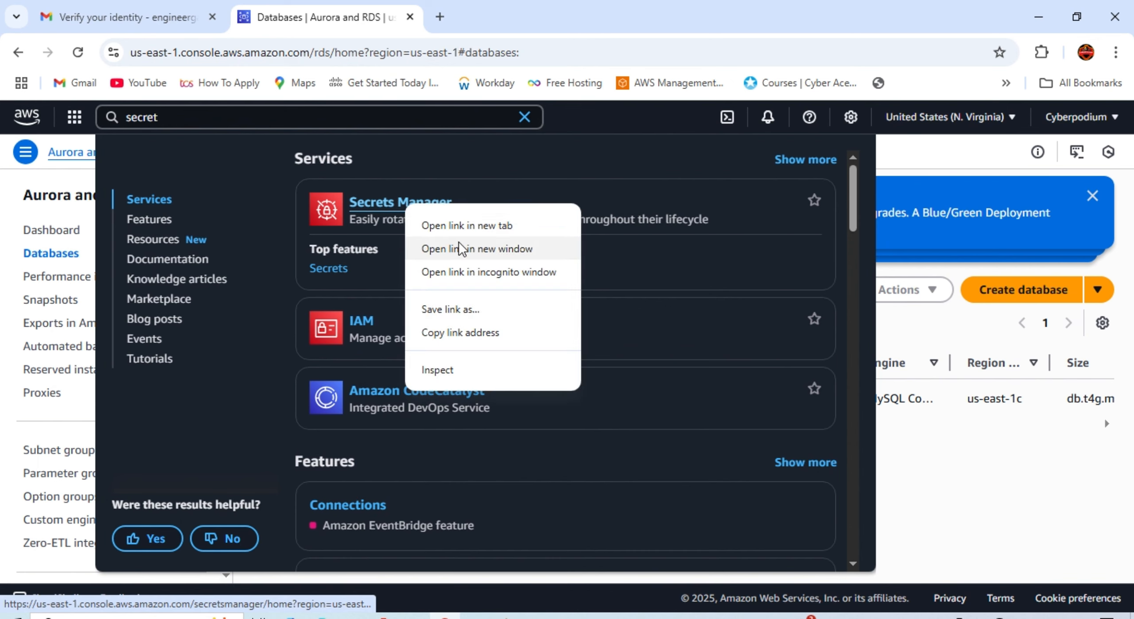
{"action": "left_click", "coordinate": [459, 227]}
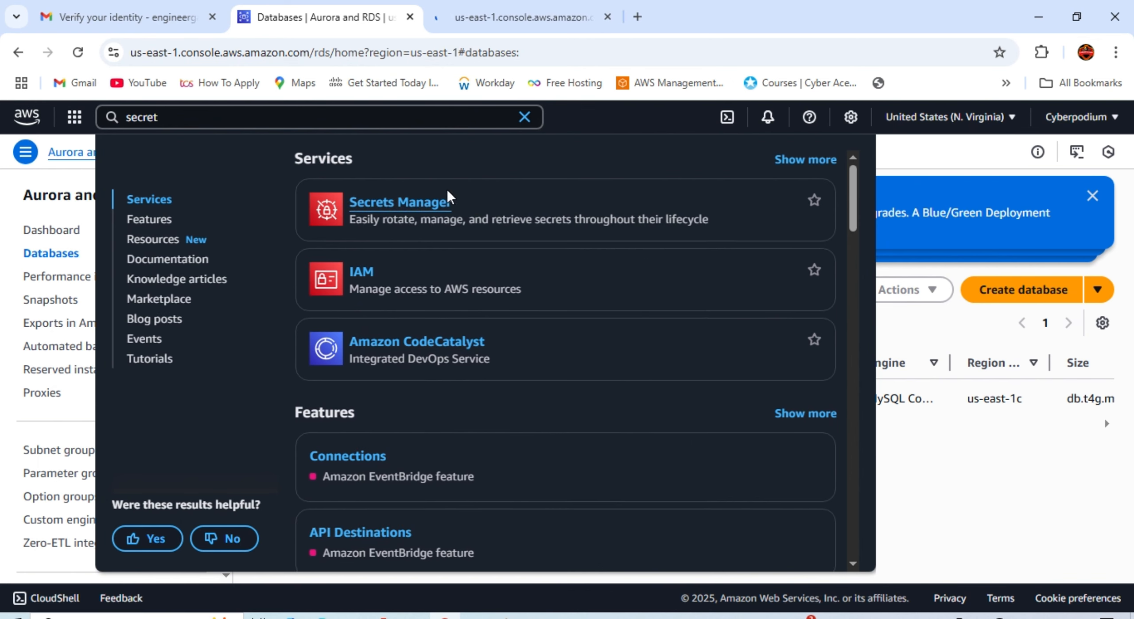
{"action": "left_click", "coordinate": [524, 117]}
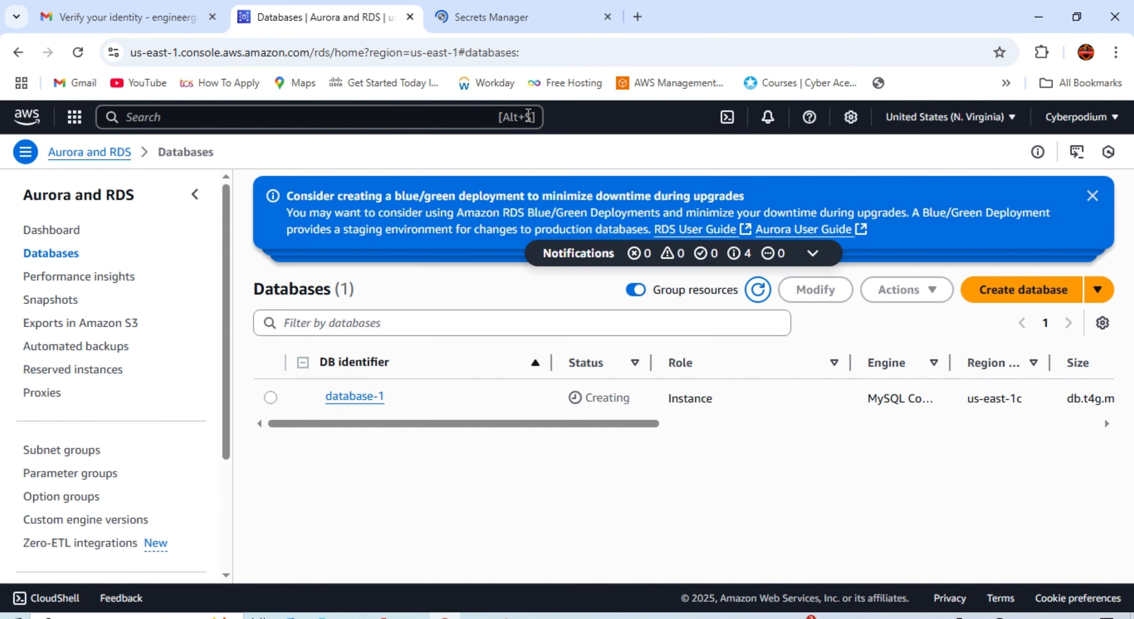
{"action": "left_click", "coordinate": [534, 16]}
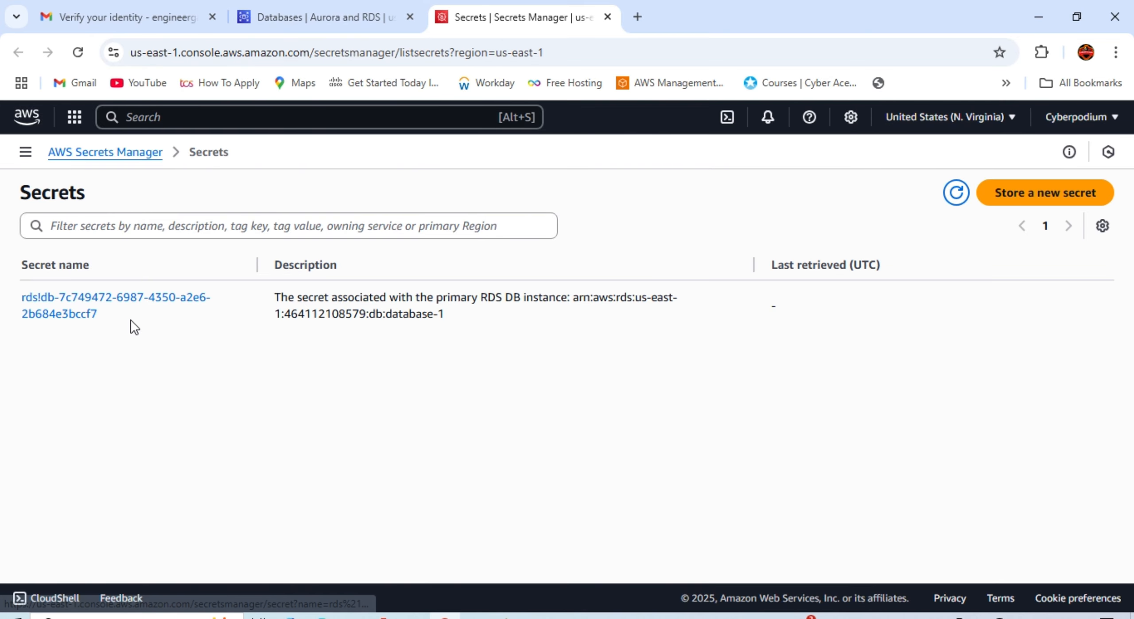
Step: Open database-1's rds!db secret and try retrieving its secret value
{"action": "left_click", "coordinate": [74, 316]}
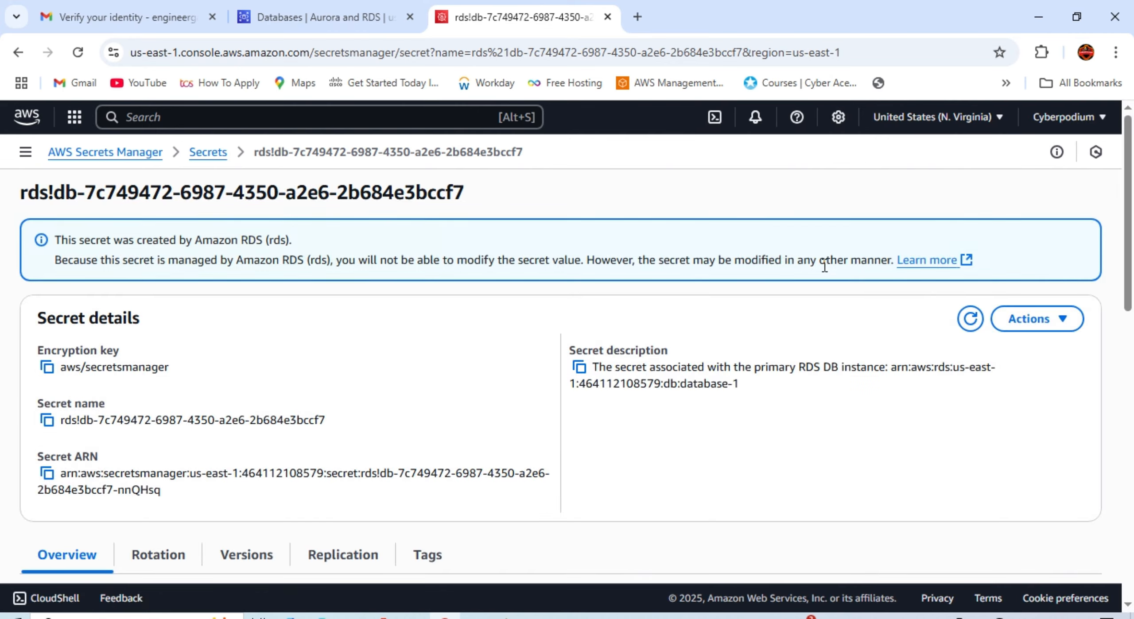
{"action": "scroll", "coordinate": [328, 296], "scroll_direction": "down", "scroll_amount": 7}
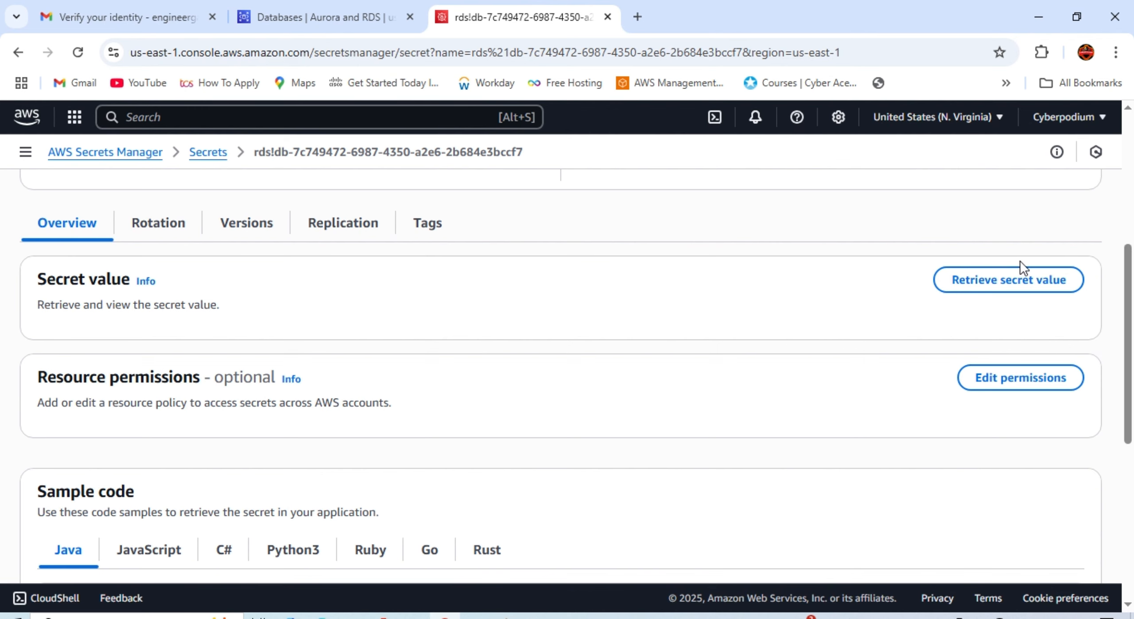
{"action": "left_click", "coordinate": [982, 288]}
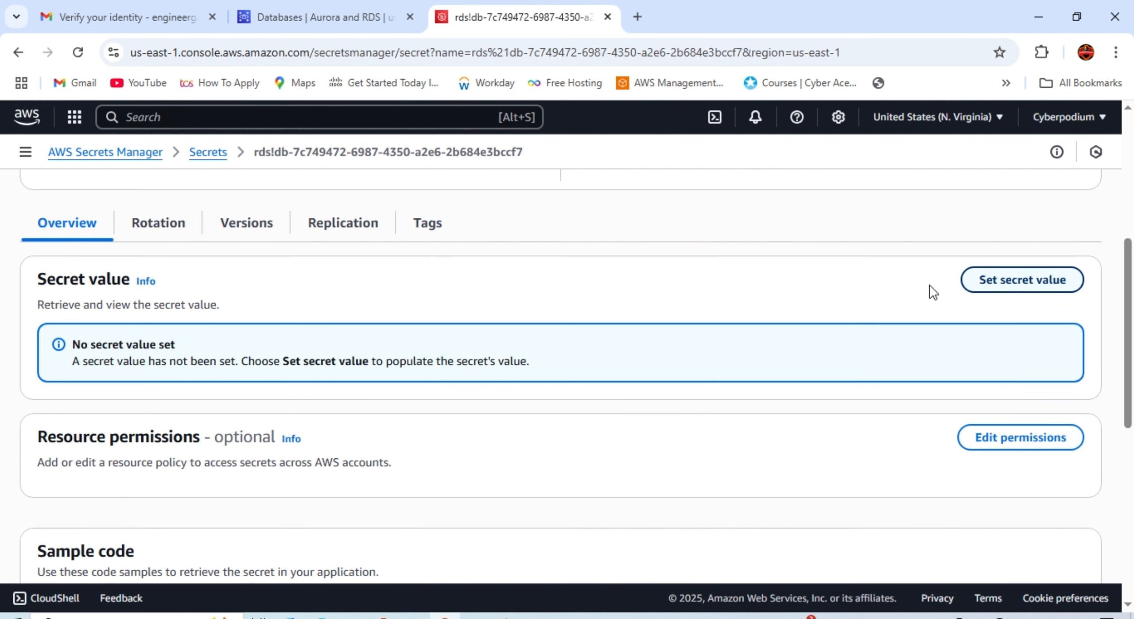
{"action": "scroll", "coordinate": [556, 381], "scroll_direction": "up", "scroll_amount": 7}
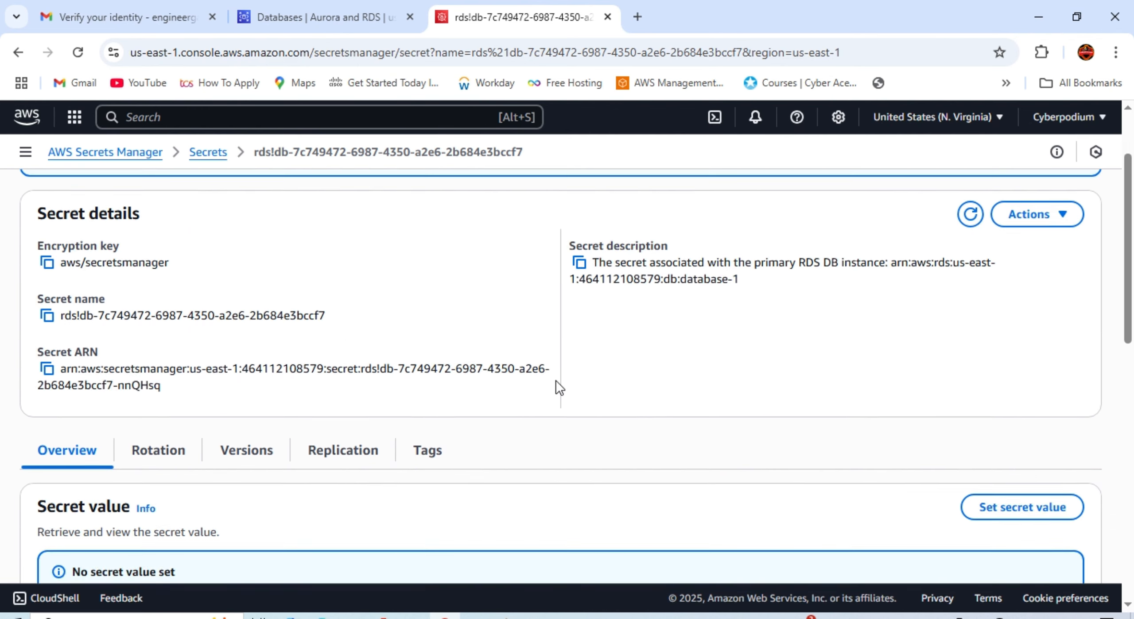
{"action": "scroll", "coordinate": [556, 379], "scroll_direction": "down", "scroll_amount": 2}
{"action": "scroll", "coordinate": [555, 379], "scroll_direction": "up", "scroll_amount": 2}
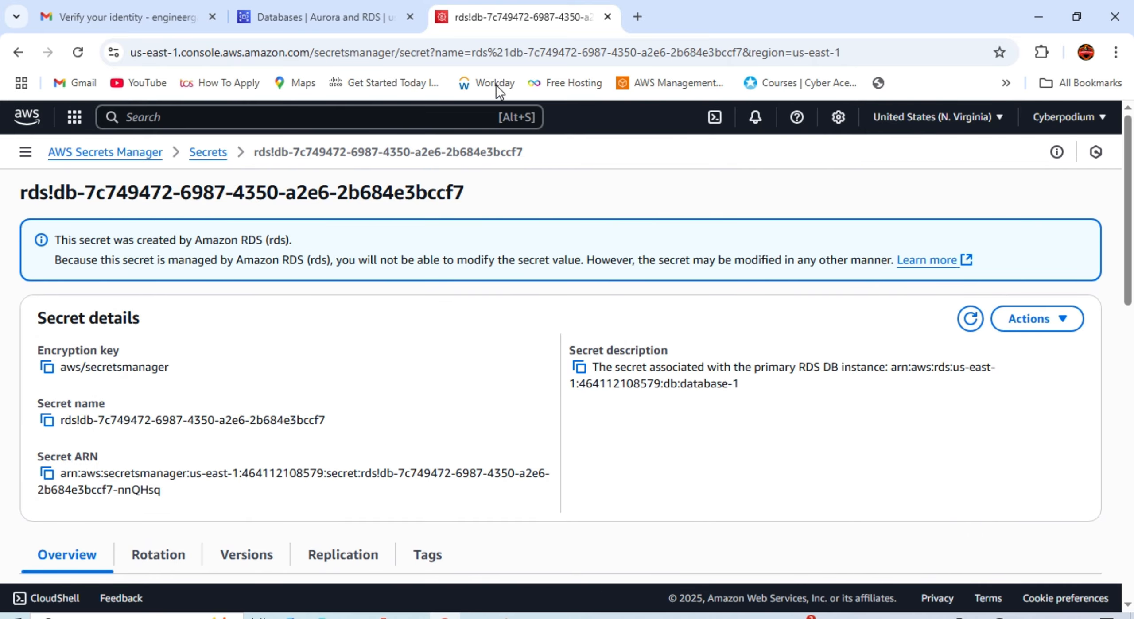
Step: Back on the Databases tab, refresh until database-1 turns from Modifying to Available
{"action": "left_click", "coordinate": [296, 20]}
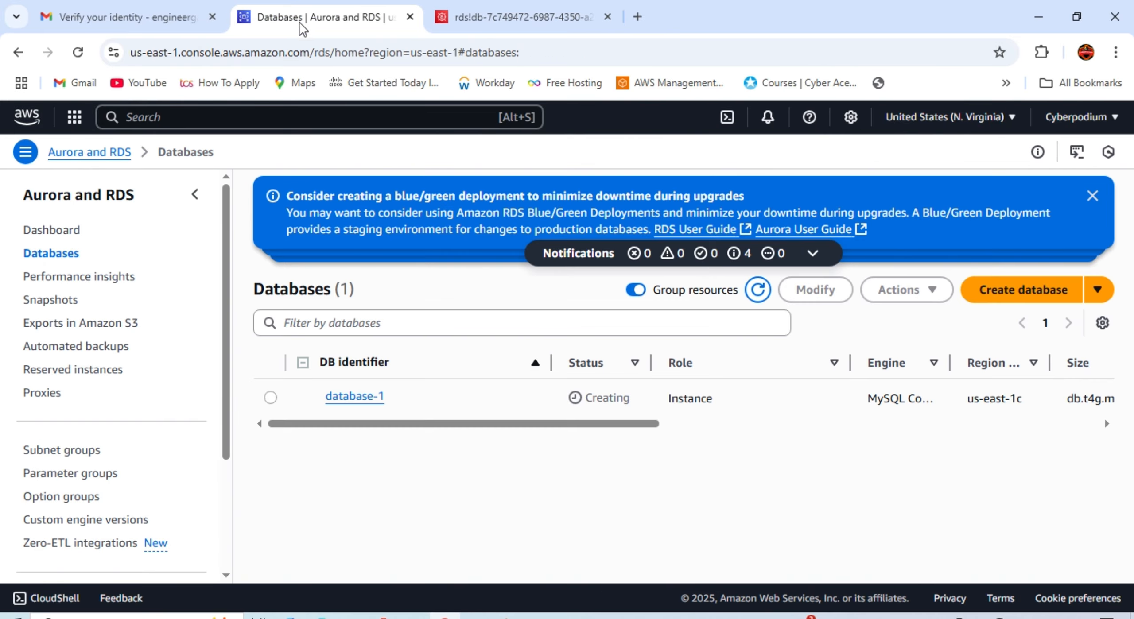
{"action": "left_click", "coordinate": [78, 53]}
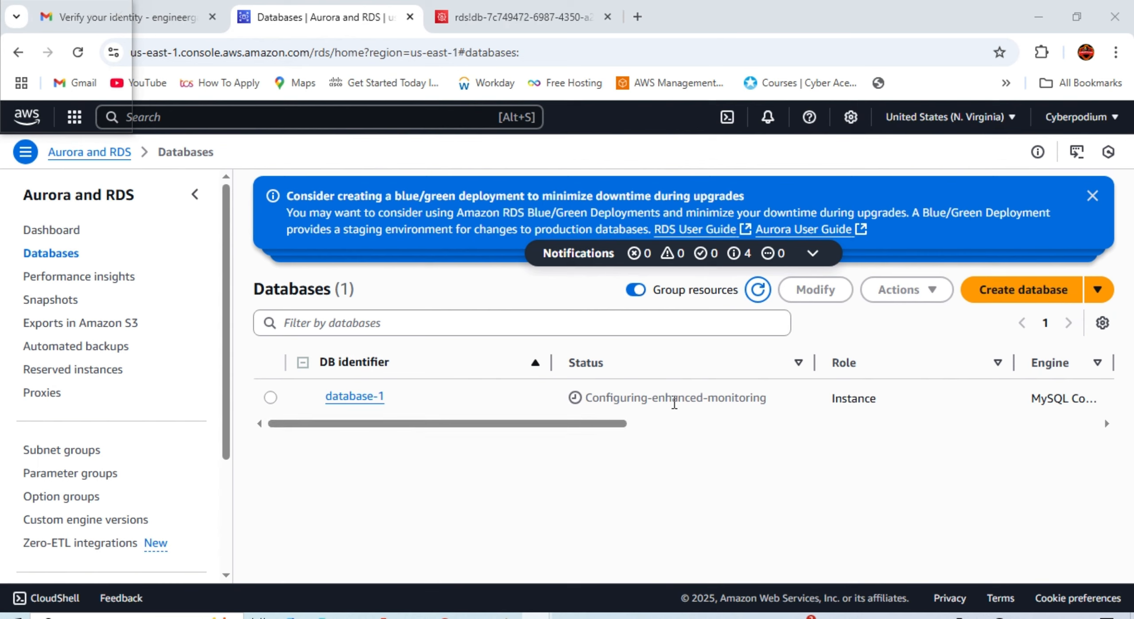
{"action": "left_click", "coordinate": [760, 298]}
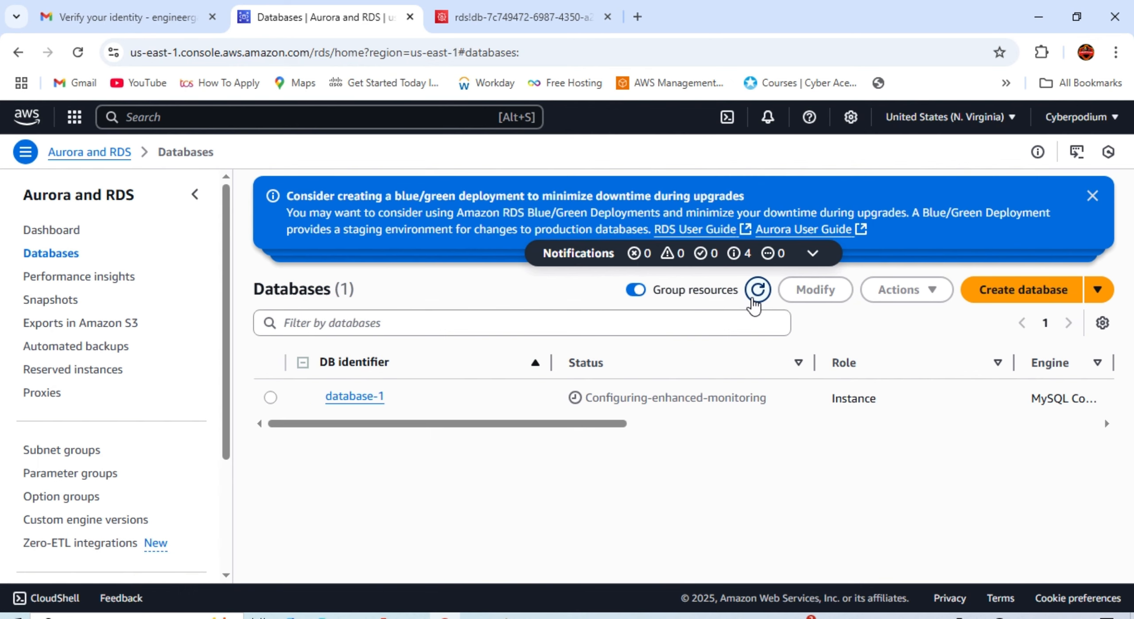
{"action": "left_click", "coordinate": [78, 52]}
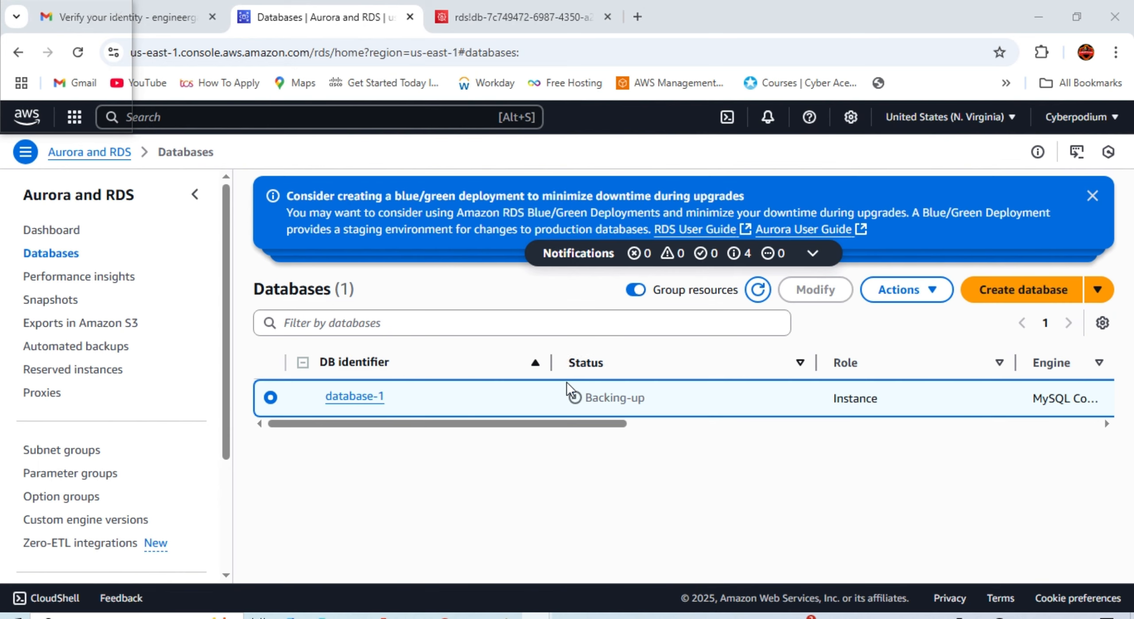
{"action": "left_click", "coordinate": [758, 291]}
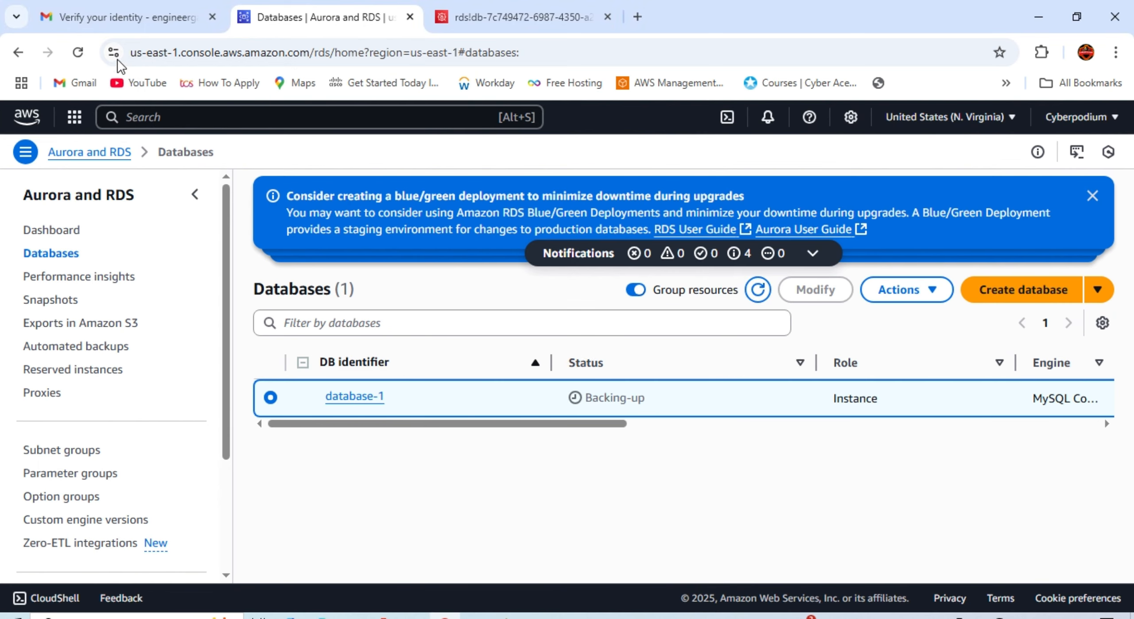
{"action": "left_click", "coordinate": [81, 61]}
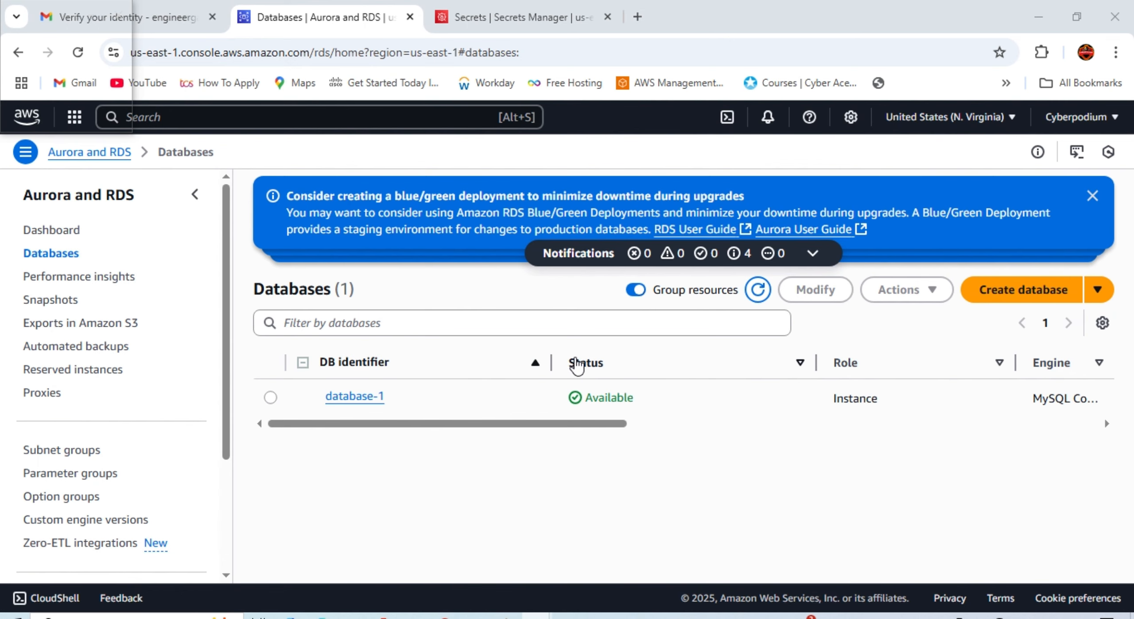
Step: Open database-1's details: Available, MySQL Community, db.t4g.micro, us-east-1c
{"action": "left_click_drag", "start_coordinate": [576, 363], "coordinate": [645, 400]}
{"action": "left_click", "coordinate": [372, 394]}
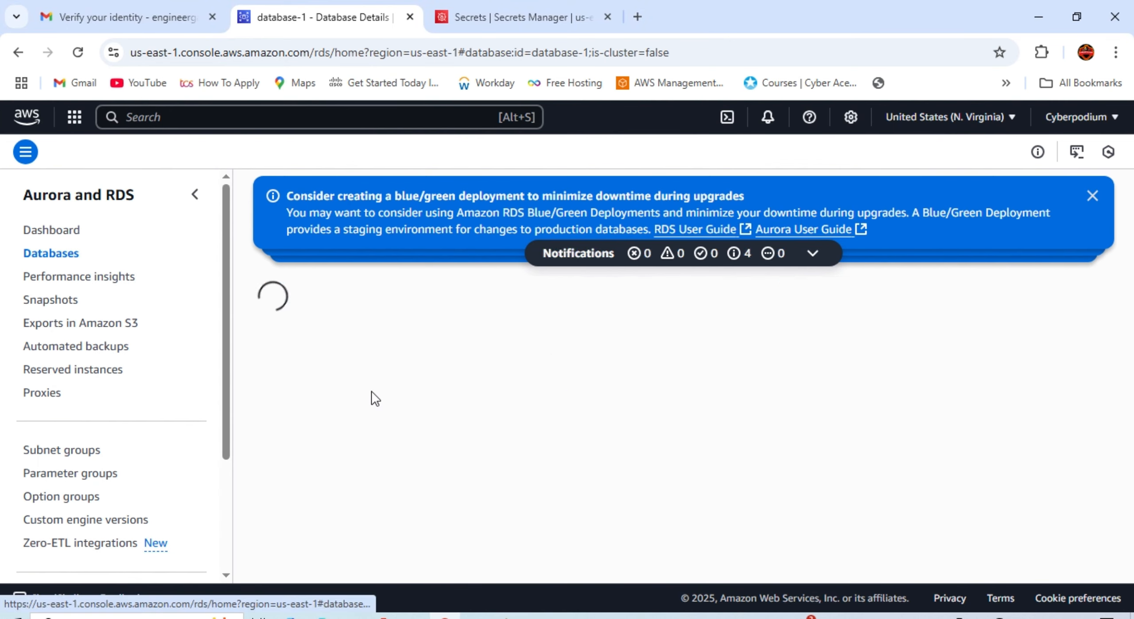
{"action": "scroll", "coordinate": [607, 395], "scroll_direction": "down", "scroll_amount": 5}
{"action": "scroll", "coordinate": [606, 390], "scroll_direction": "up", "scroll_amount": 5}
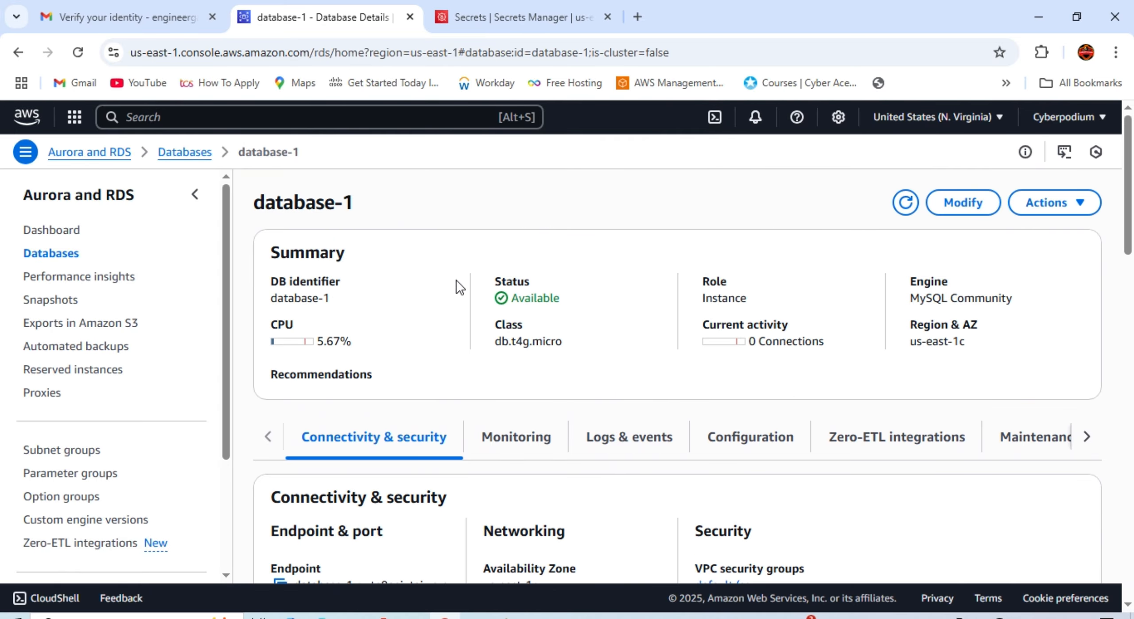
{"action": "scroll", "coordinate": [485, 318], "scroll_direction": "down", "scroll_amount": 5}
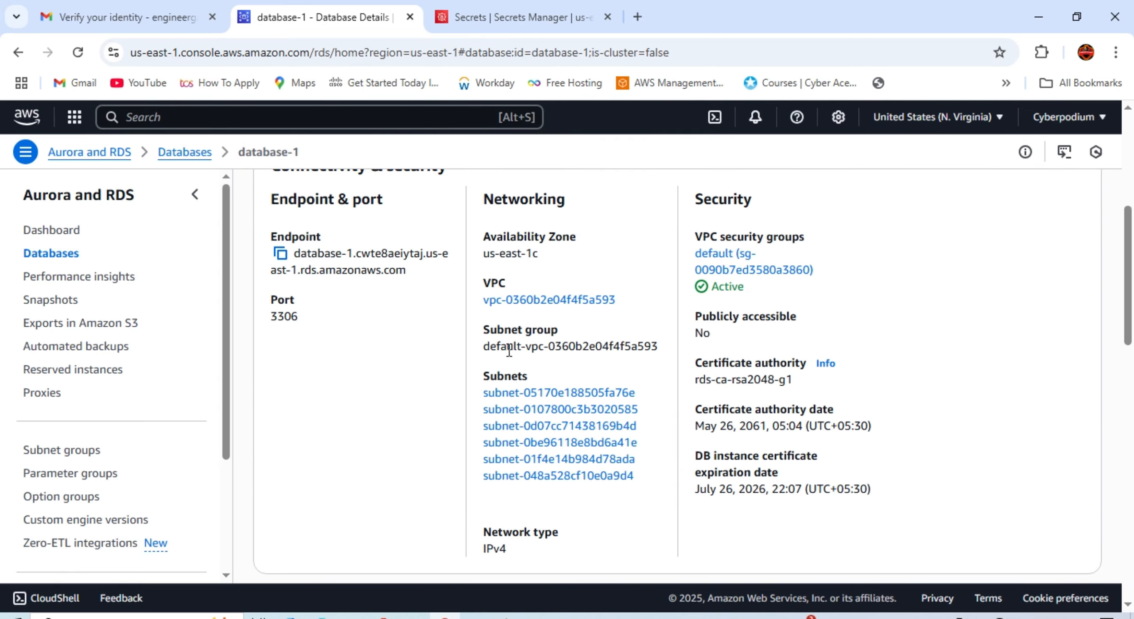
{"action": "scroll", "coordinate": [520, 325], "scroll_direction": "up", "scroll_amount": 5}
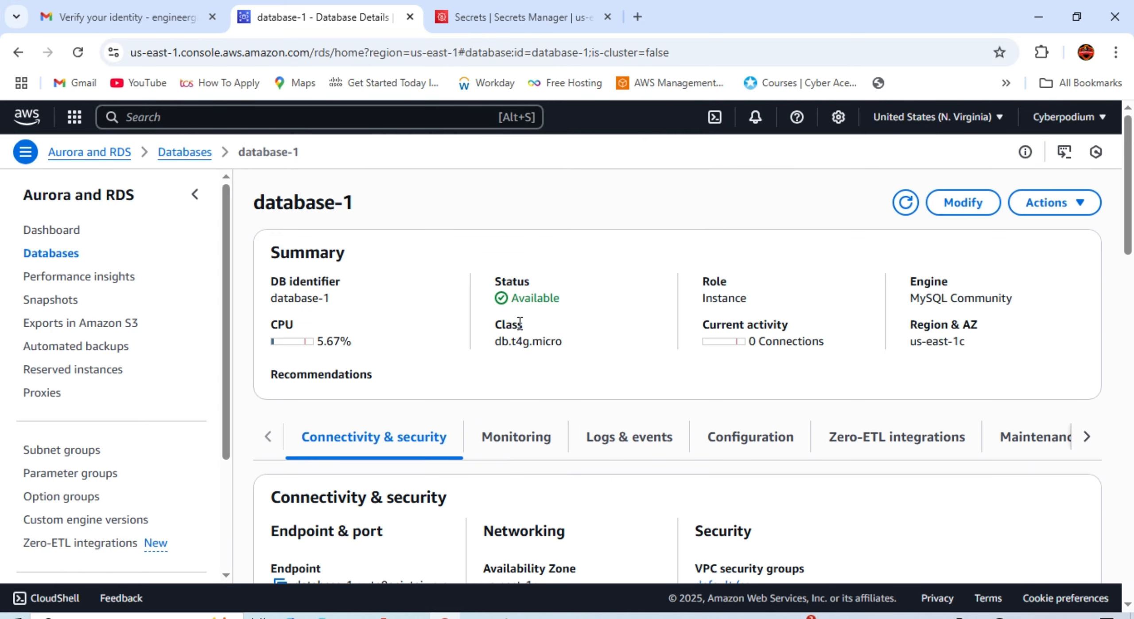
Step: Begin a console service search, then bring up the link options for Console Home
{"action": "left_click", "coordinate": [209, 117]}
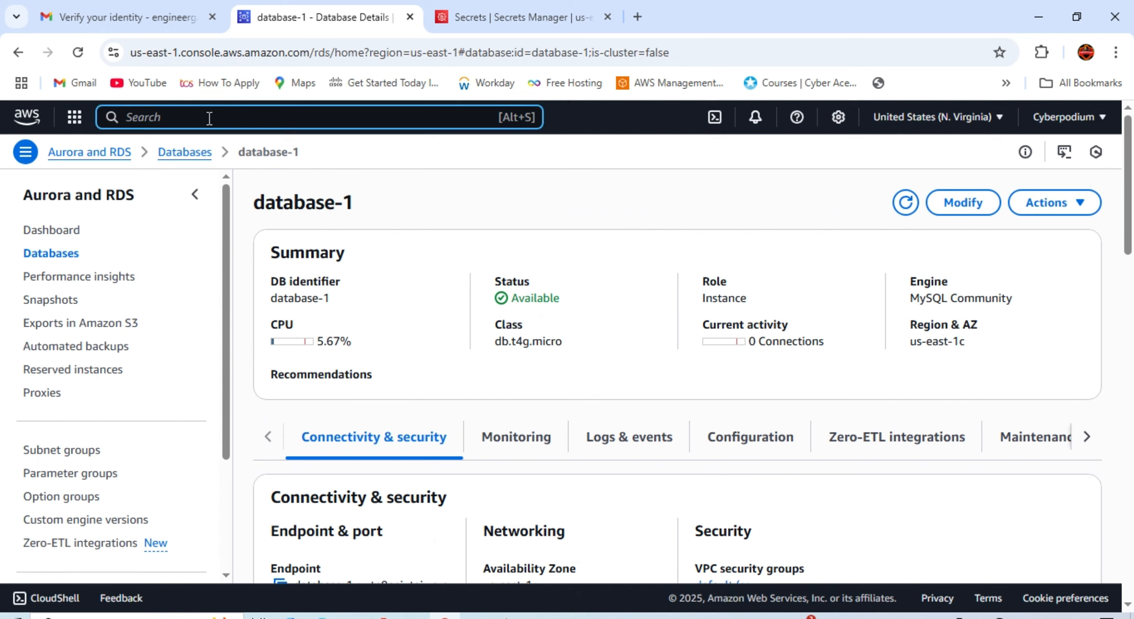
{"action": "type", "text": "a"}
{"action": "right_click", "coordinate": [21, 120]}
Step: Open Console Home in a new tab and review Explore AWS: $60 of $100 credits earned
{"action": "left_click", "coordinate": [118, 147]}
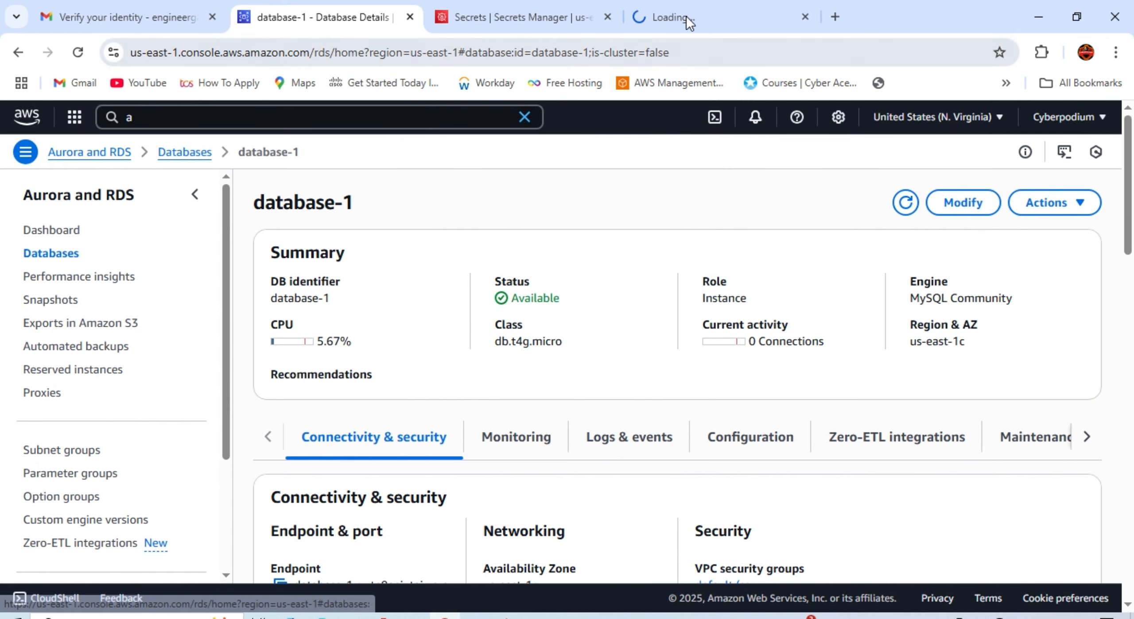
{"action": "left_click", "coordinate": [685, 16]}
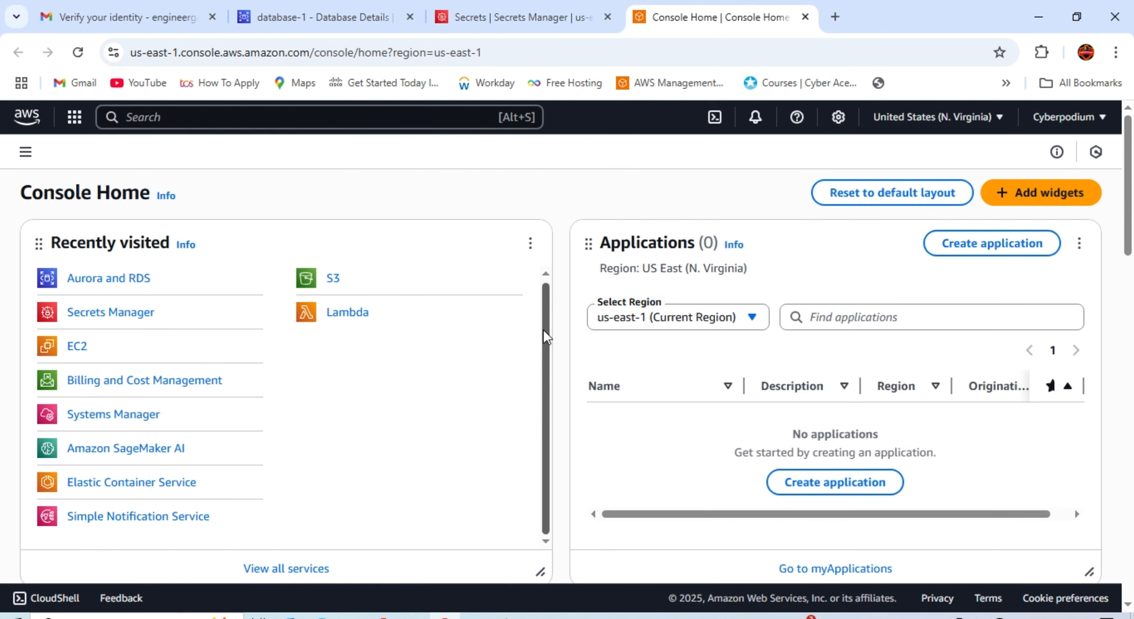
{"action": "scroll", "coordinate": [576, 381], "scroll_direction": "down", "scroll_amount": 6}
{"action": "scroll", "coordinate": [572, 385], "scroll_direction": "down", "scroll_amount": 6}
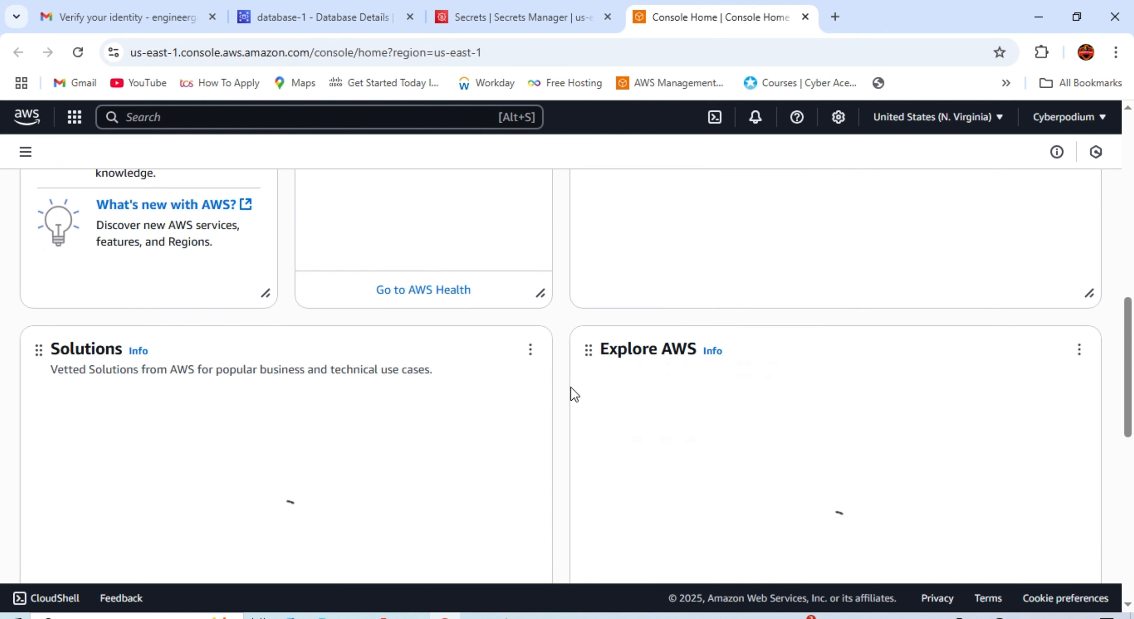
{"action": "scroll", "coordinate": [568, 388], "scroll_direction": "down", "scroll_amount": 5}
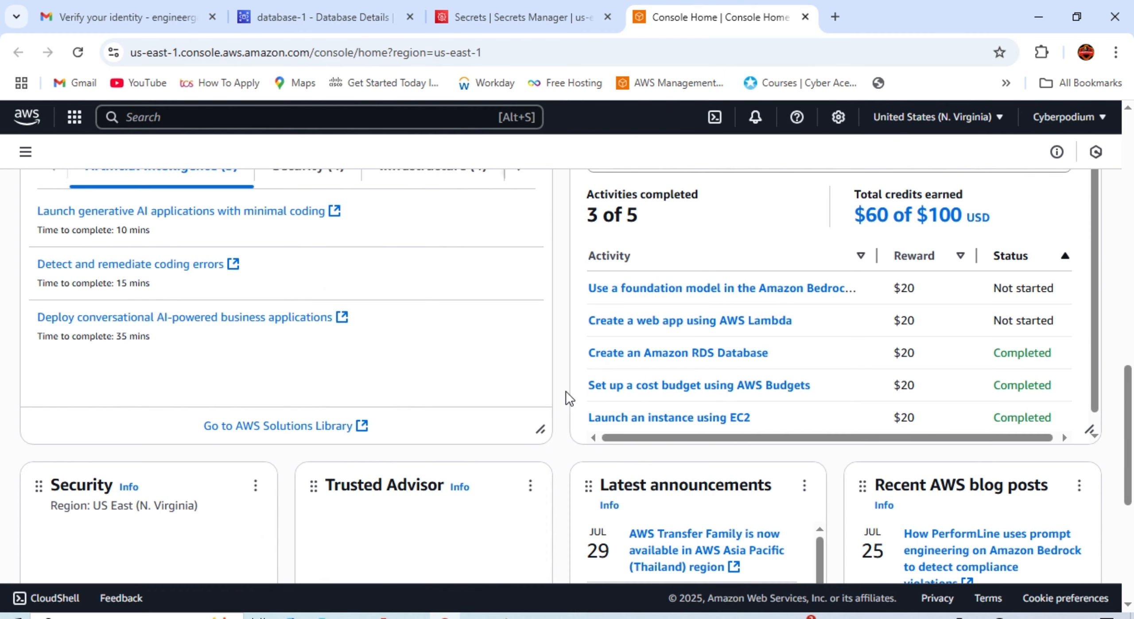
{"action": "scroll", "coordinate": [565, 391], "scroll_direction": "up", "scroll_amount": 2}
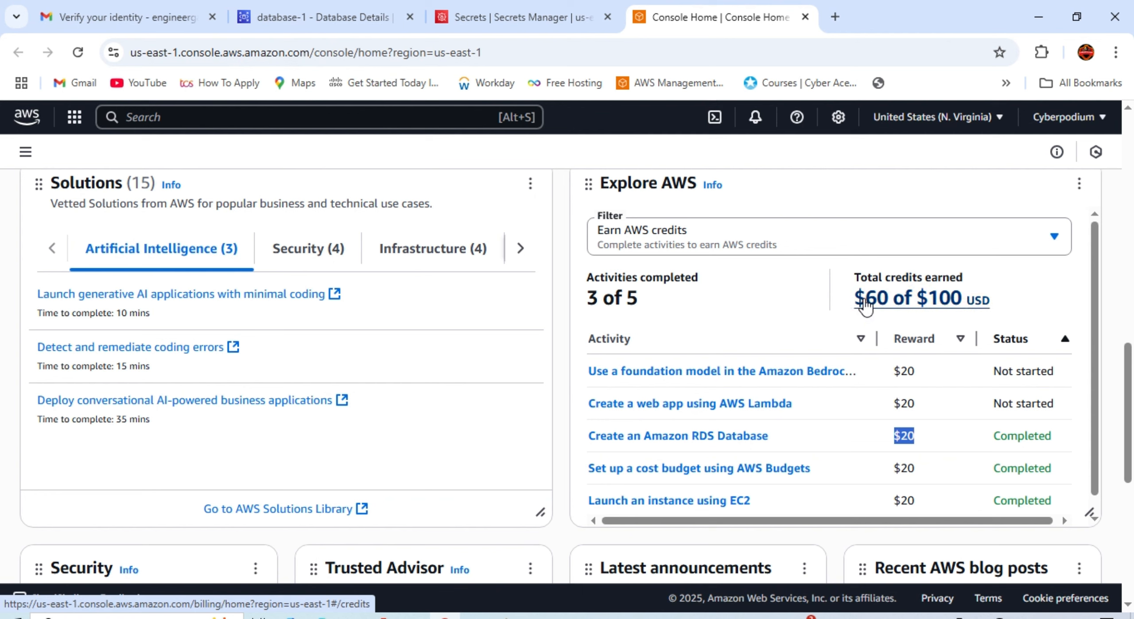
{"action": "left_click", "coordinate": [1058, 404]}
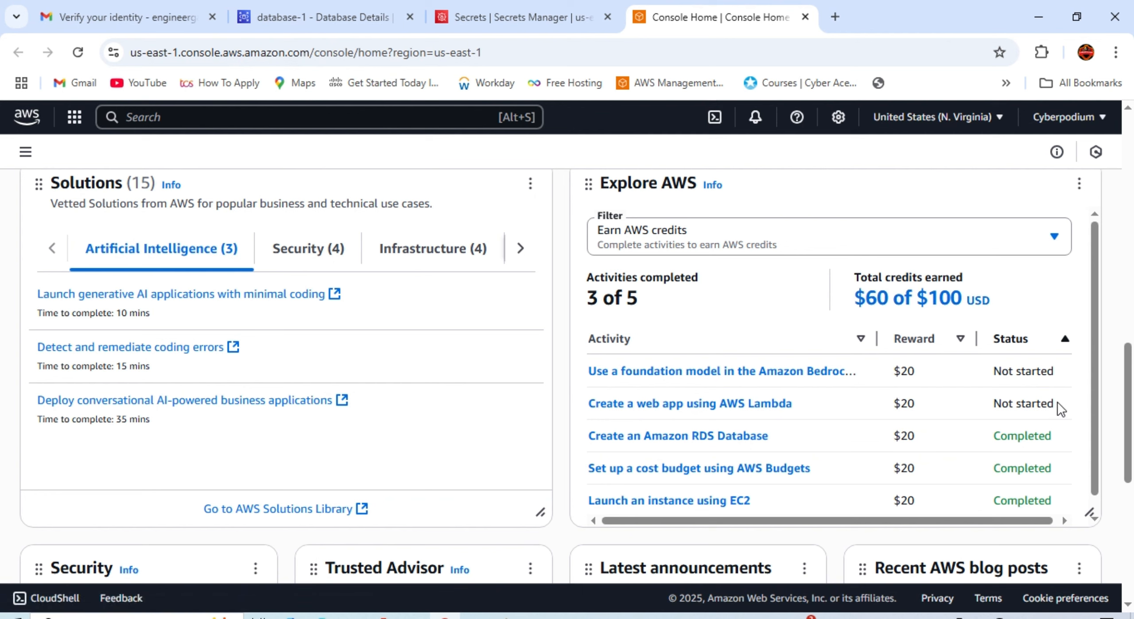
{"action": "left_click_drag", "start_coordinate": [1058, 403], "coordinate": [626, 361]}
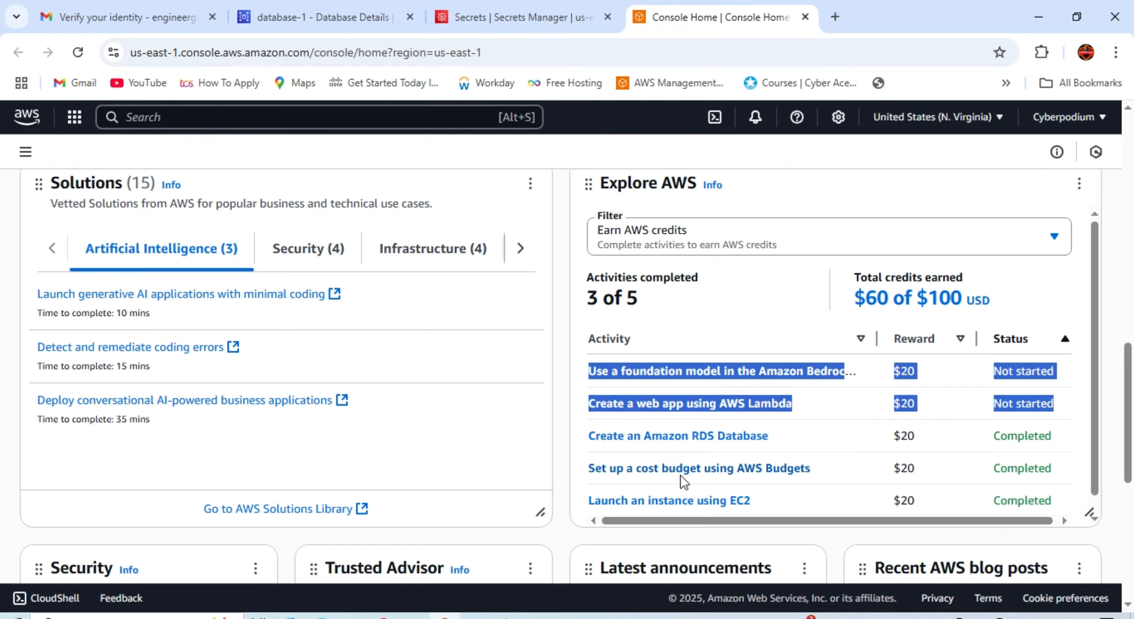
{"action": "scroll", "coordinate": [673, 469], "scroll_direction": "up", "scroll_amount": 10}
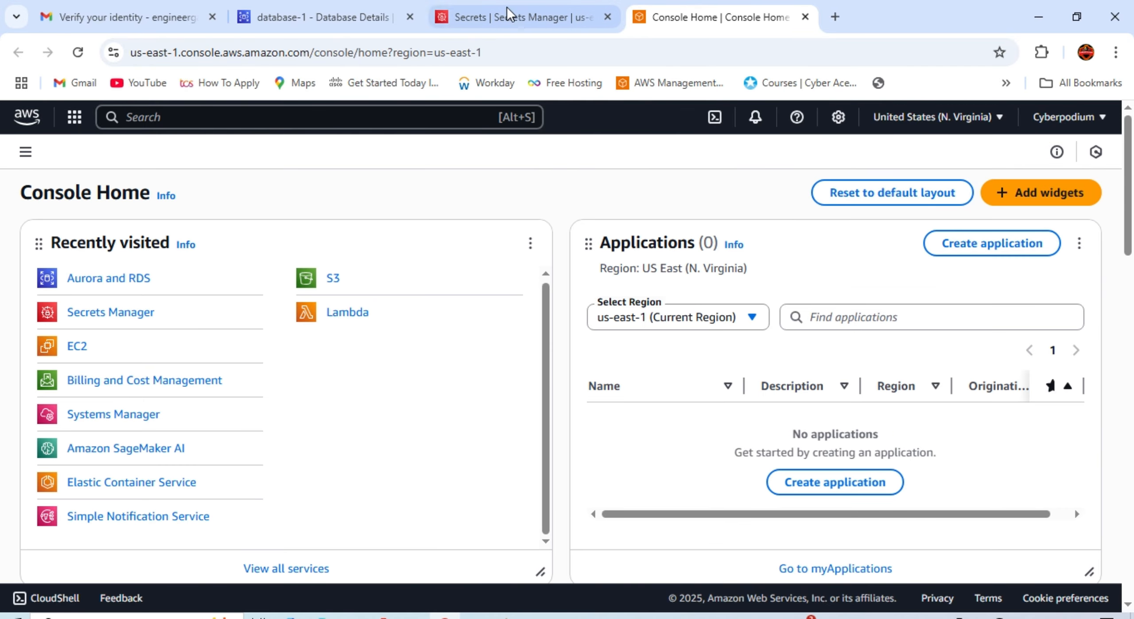
Step: From the database-1 page, return to the Databases list and choose Actions > Delete for database-1
{"action": "left_click", "coordinate": [303, 18]}
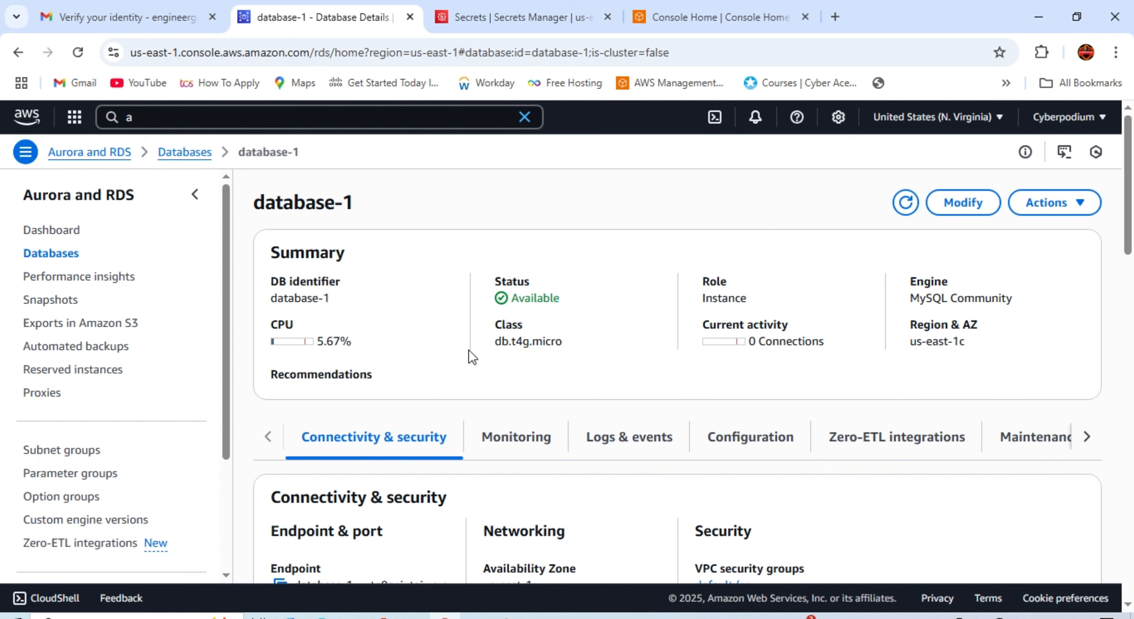
{"action": "left_click", "coordinate": [182, 152]}
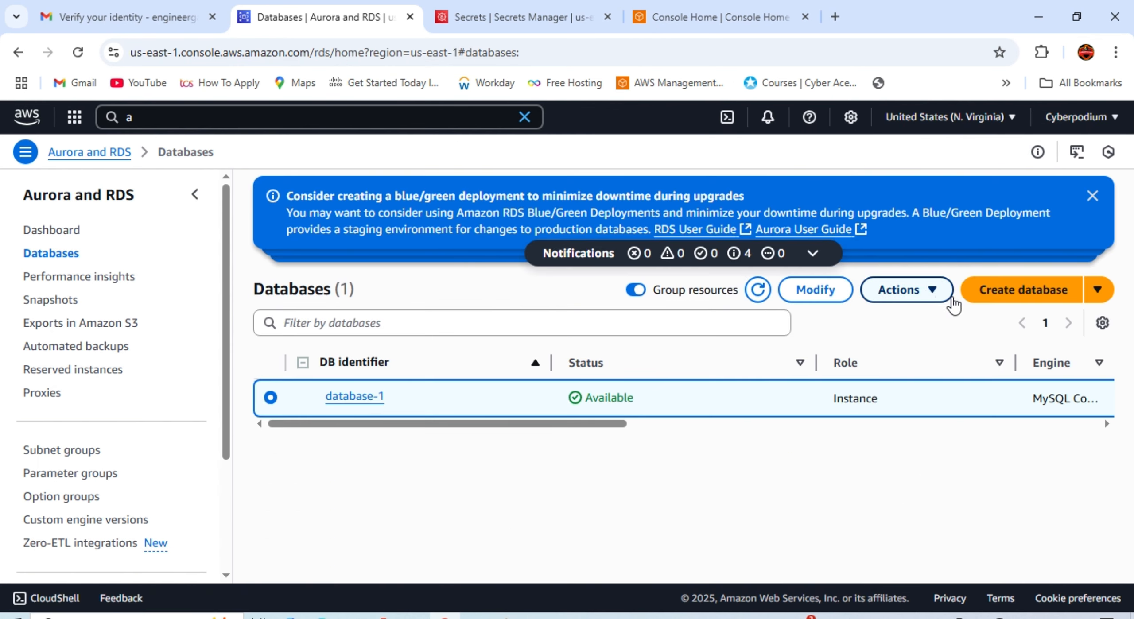
{"action": "left_click", "coordinate": [911, 304]}
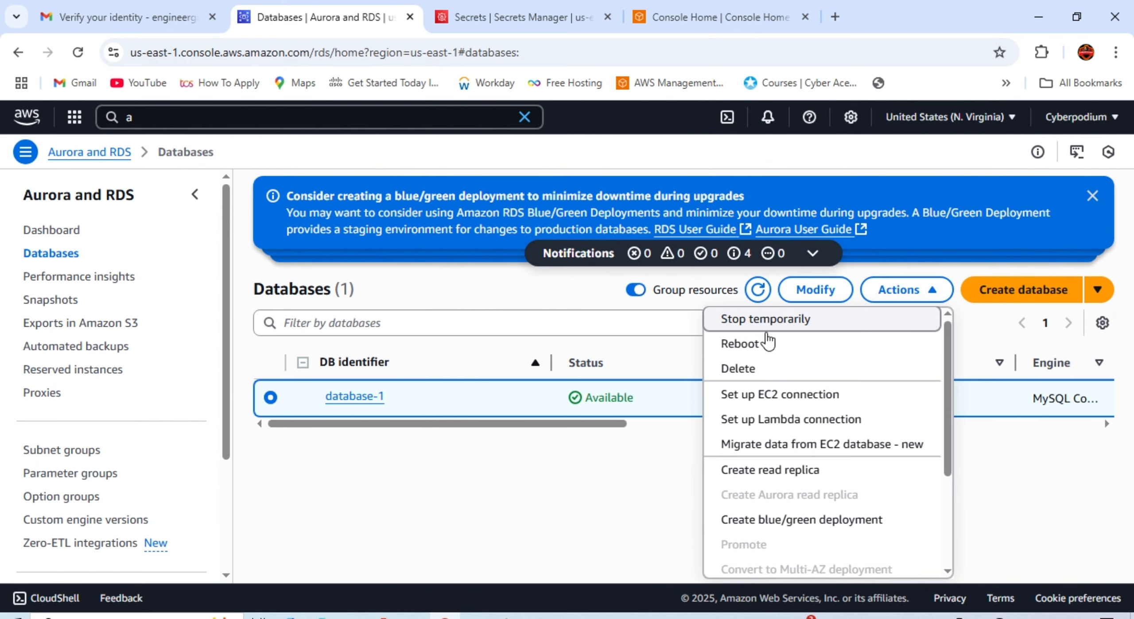
{"action": "left_click", "coordinate": [789, 376]}
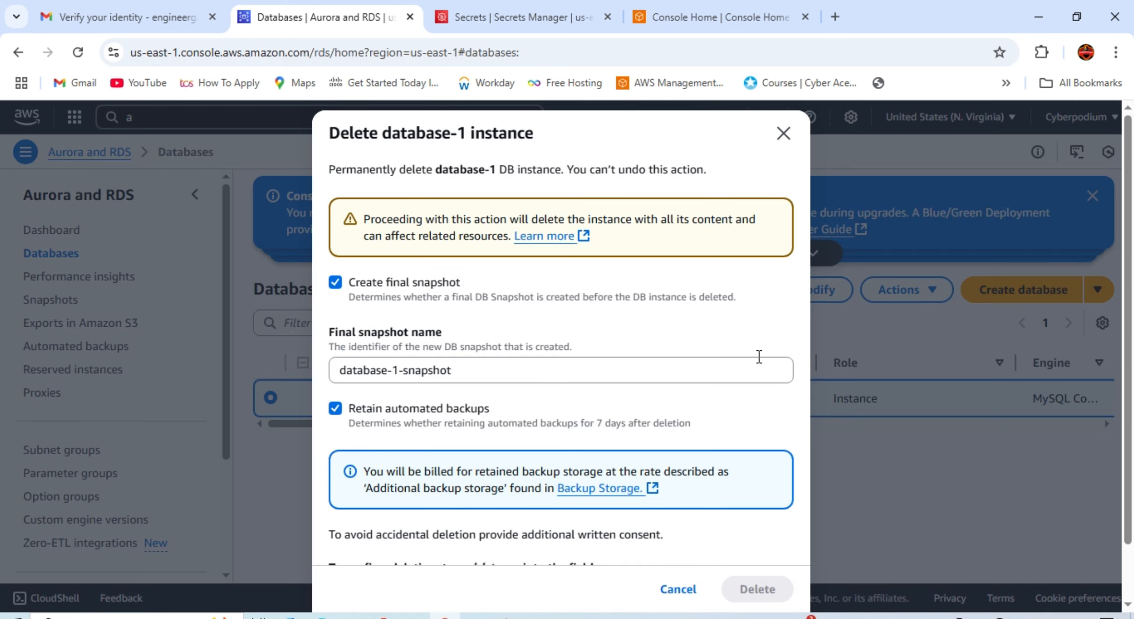
Step: Enter 'delete me' as the confirmation, with final snapshot database-1-snapshot, and confirm the deletion
{"action": "scroll", "coordinate": [481, 412], "scroll_direction": "down", "scroll_amount": 2}
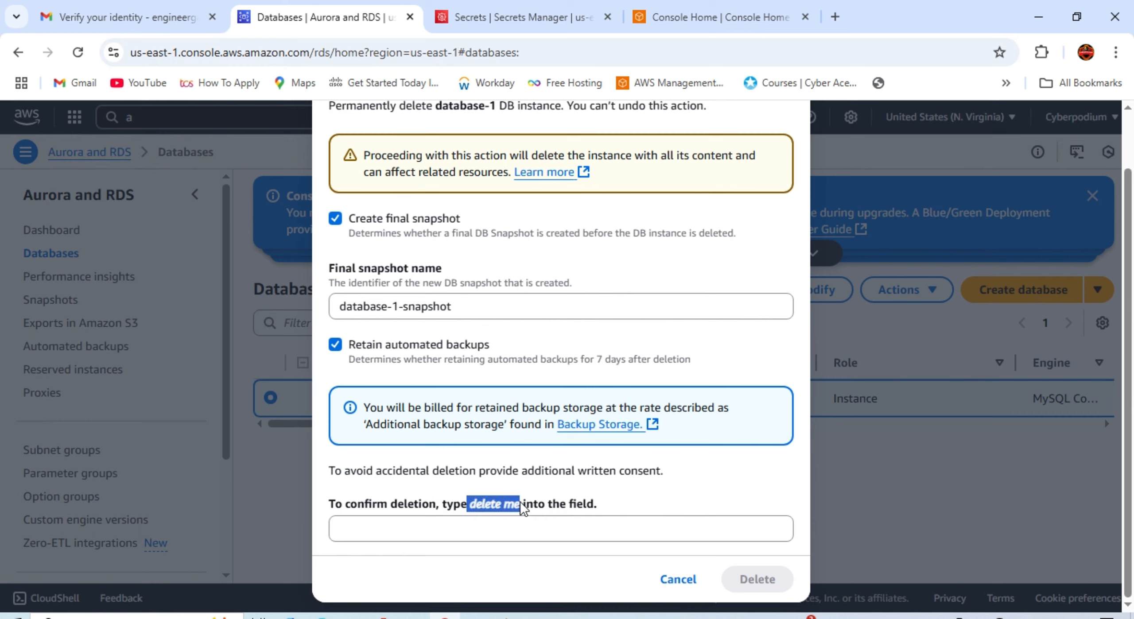
{"action": "left_click", "coordinate": [425, 532]}
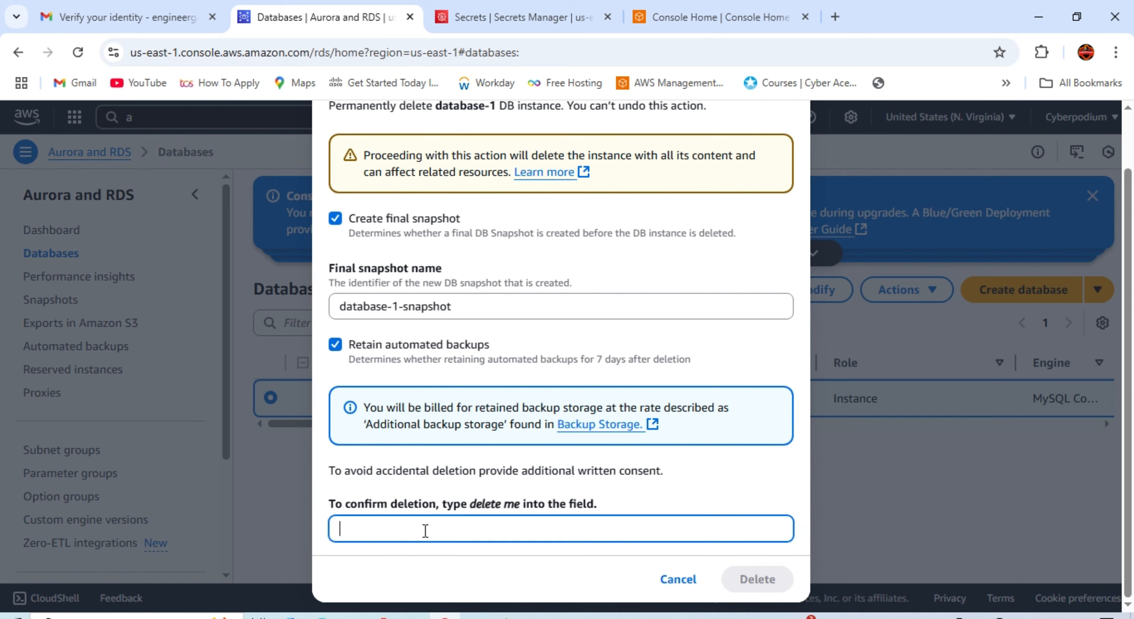
{"action": "type", "text": "delete me"}
{"action": "left_click", "coordinate": [347, 530]}
{"action": "key", "text": "BackSpace"}
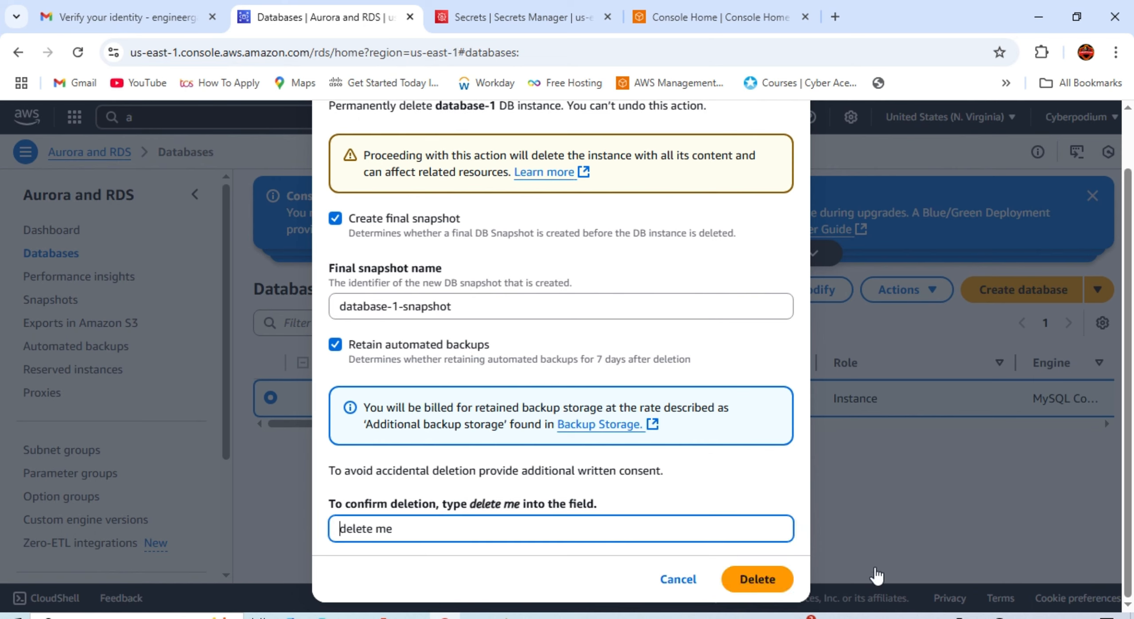
{"action": "left_click", "coordinate": [737, 580]}
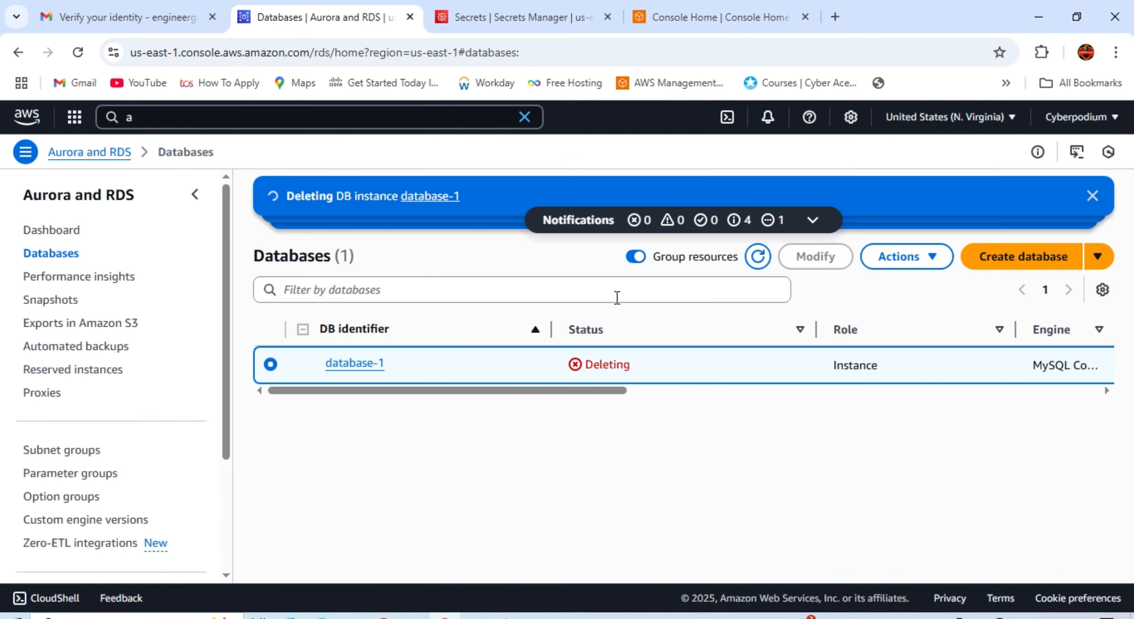
{"action": "left_click", "coordinate": [758, 257]}
{"action": "left_click", "coordinate": [760, 254]}
{"action": "left_click", "coordinate": [482, 18]}
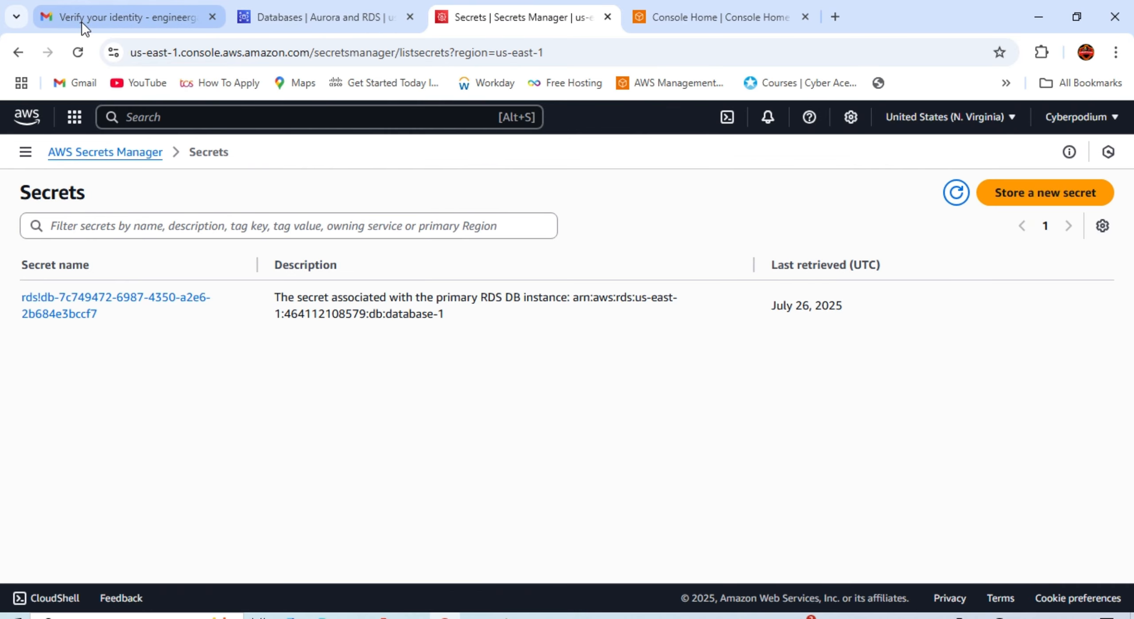
{"action": "left_click", "coordinate": [77, 52]}
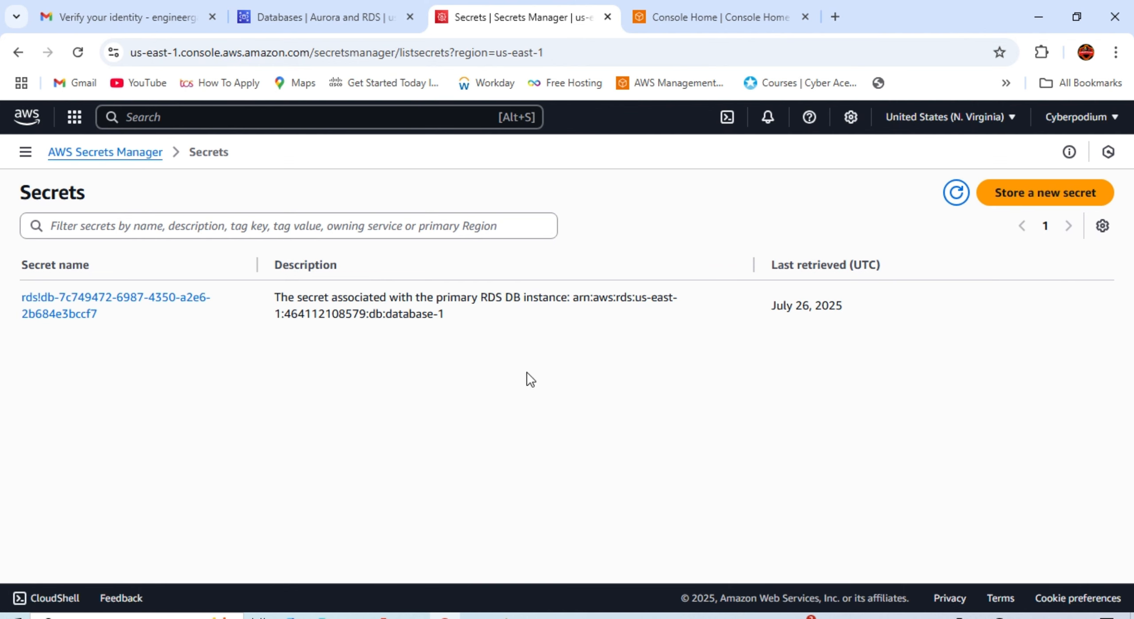
{"action": "left_click", "coordinate": [312, 18]}
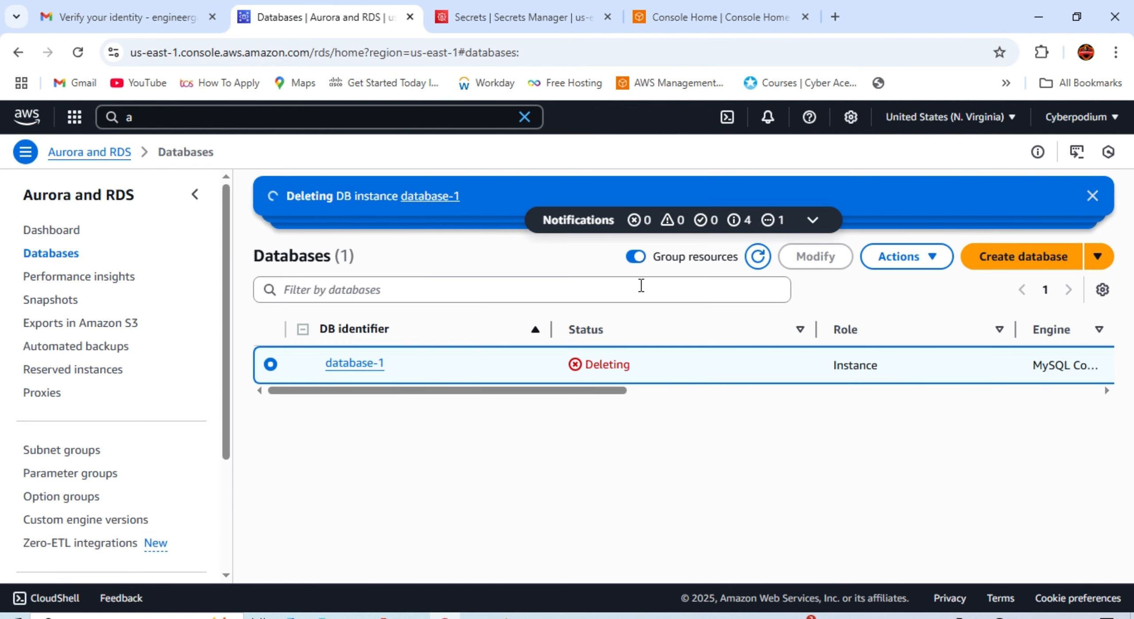